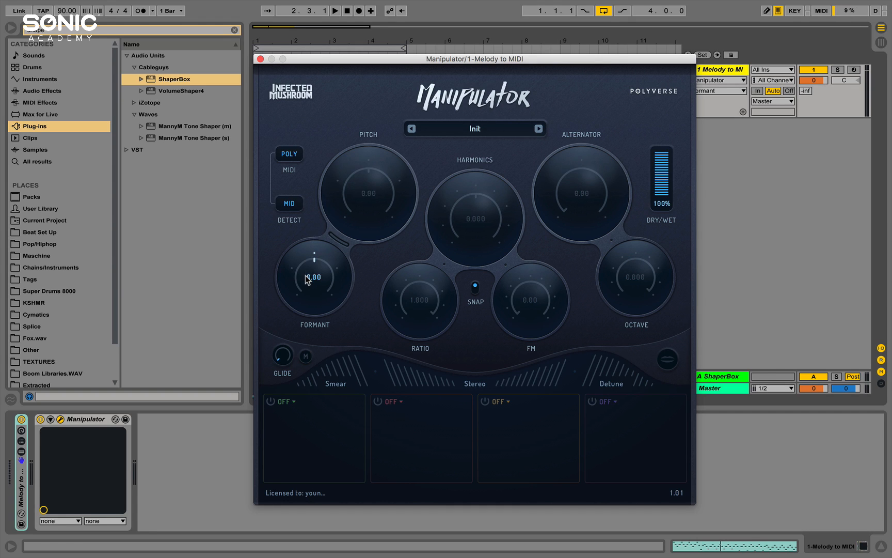
# - Raise Formant to 9.00 and move the Manipulator window off the Loop clip to select the clip
pyautogui.moveTo(308, 279); pyautogui.dragTo(337, 264)
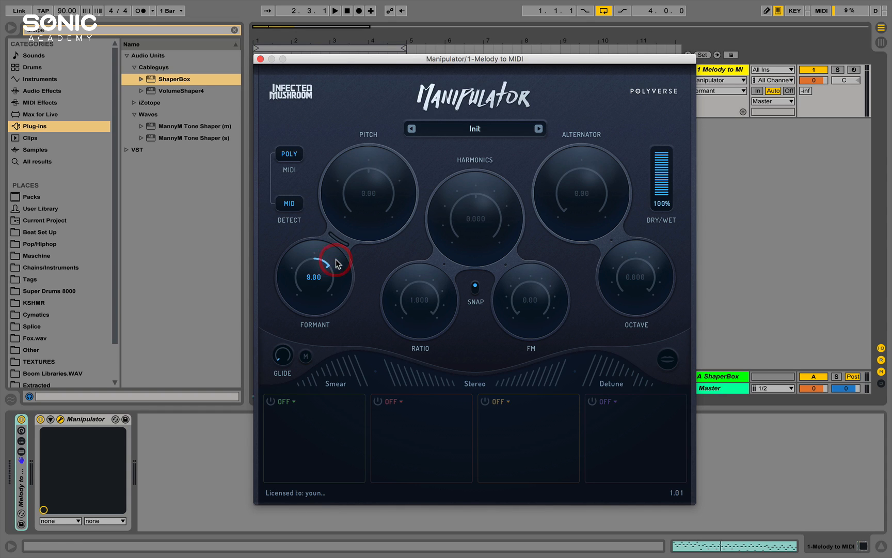
pyautogui.moveTo(337, 265); pyautogui.dragTo(341, 260)
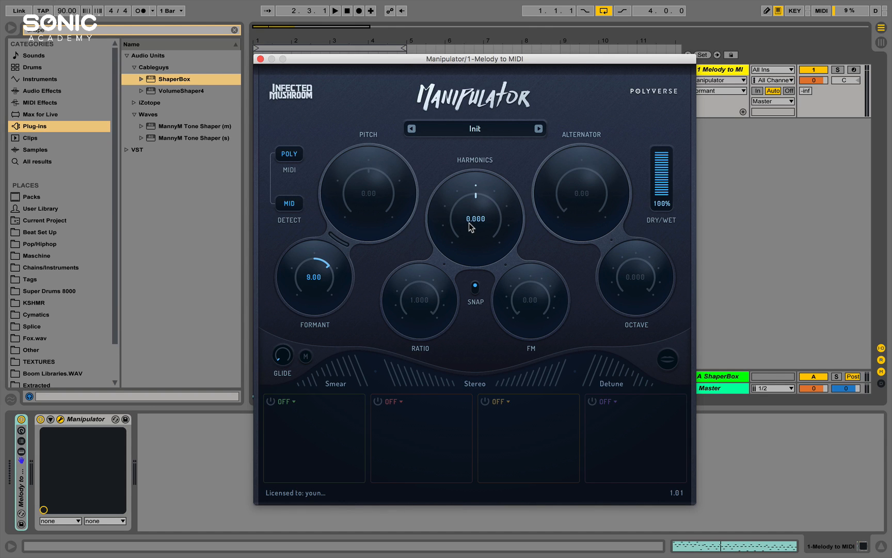
pyautogui.moveTo(382, 59); pyautogui.dragTo(464, 62)
pyautogui.click(287, 70)
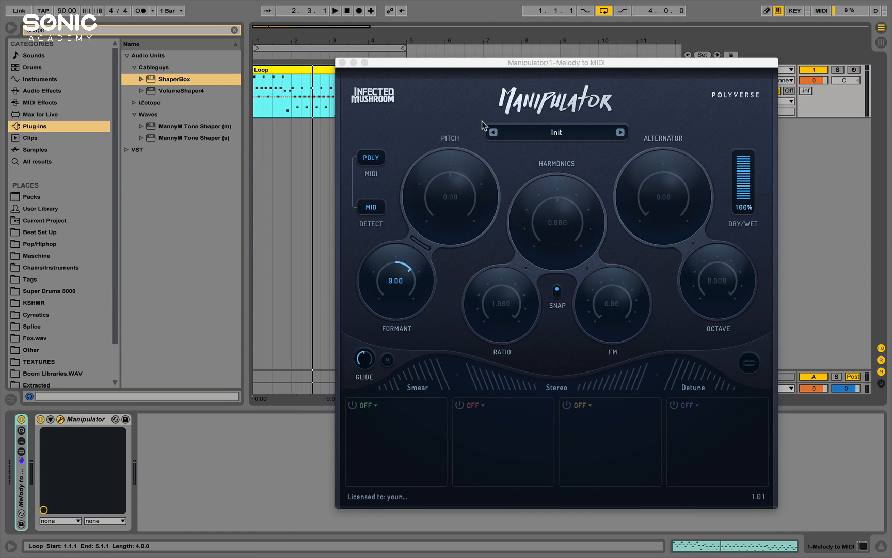
# - Return Glide to its minimum and reset Formant to 0.00
pyautogui.moveTo(367, 357); pyautogui.dragTo(329, 537)
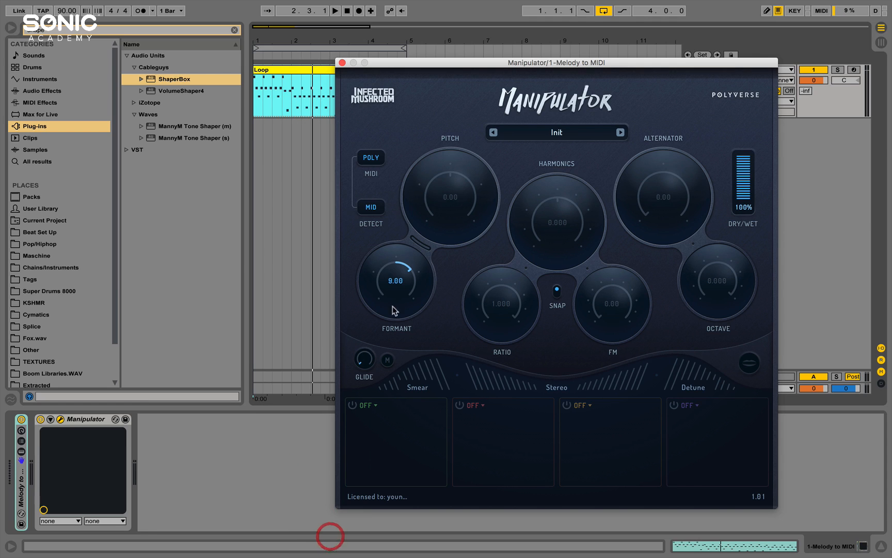
pyautogui.doubleClick(398, 269)
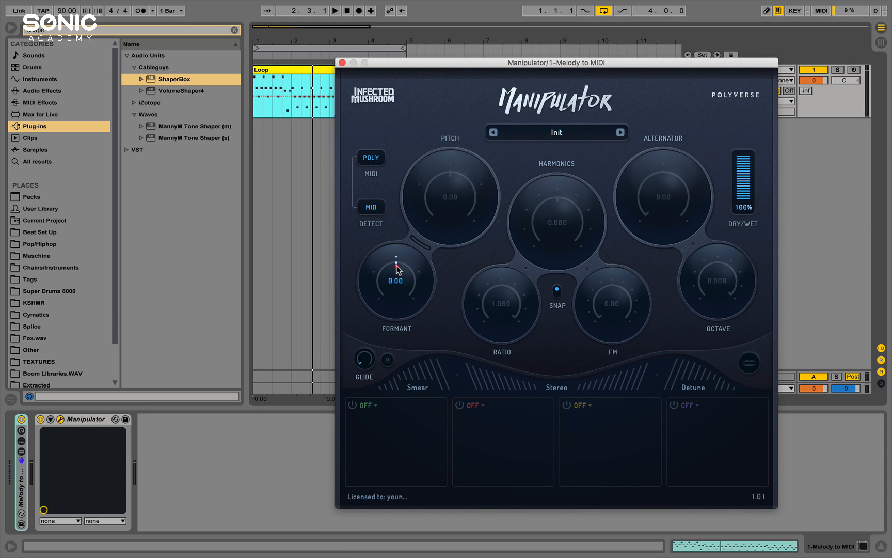
# - Start loop playback and raise Pitch to 12.00 and Formant to 14.00
pyautogui.press('space')
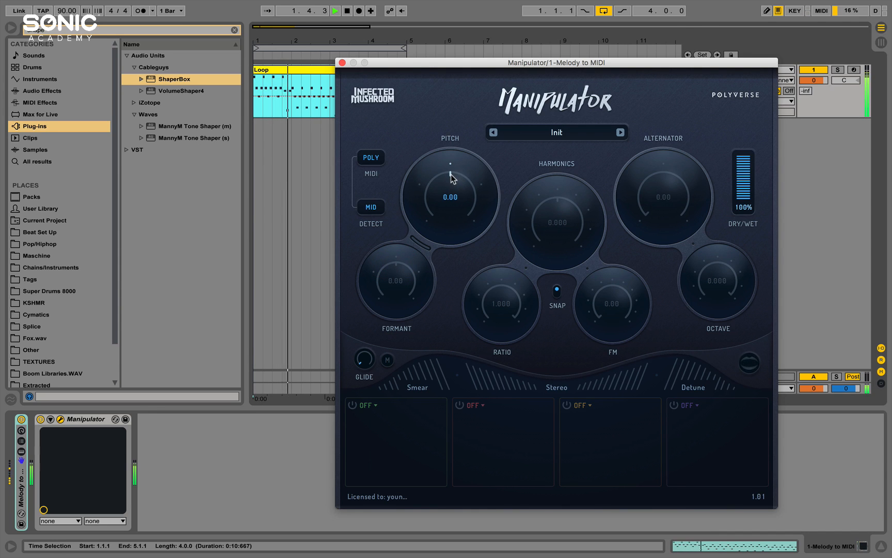
pyautogui.moveTo(450, 178); pyautogui.dragTo(484, 185)
pyautogui.moveTo(398, 261); pyautogui.dragTo(447, 269)
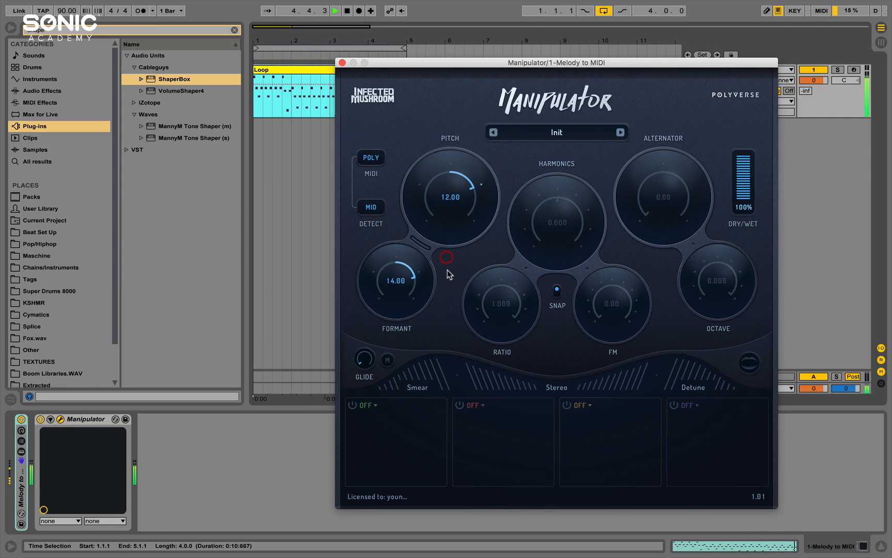
# - Set Ratio to 0.516, Harmonics to 1.000 and FM to 100.00 while the loop plays
pyautogui.click(519, 298)
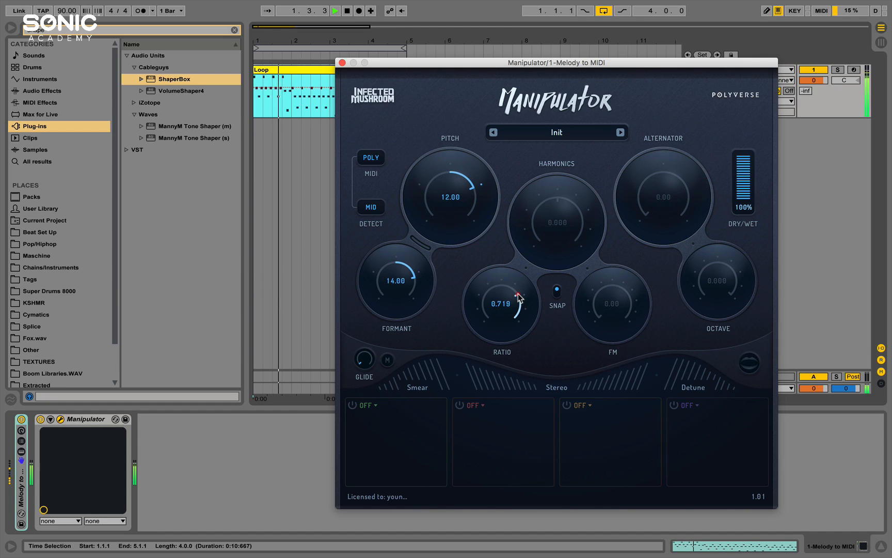
pyautogui.moveTo(519, 298); pyautogui.dragTo(513, 289)
pyautogui.click(566, 199)
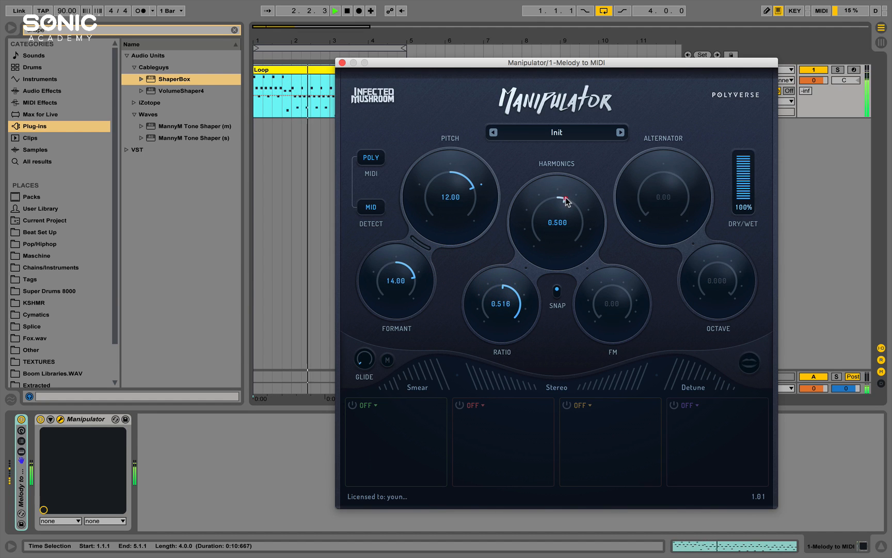
pyautogui.moveTo(566, 198); pyautogui.dragTo(572, 201)
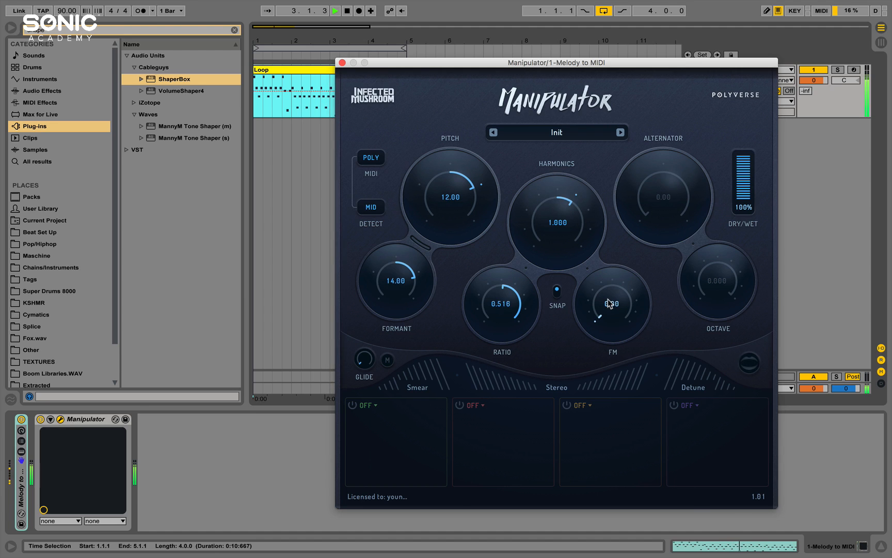
pyautogui.moveTo(611, 303)
pyautogui.mouseDown()
pyautogui.moveTo(599, 303)
pyautogui.moveTo(619, 285)
pyautogui.moveTo(642, 329)
pyautogui.moveTo(639, 342)
pyautogui.mouseUp()
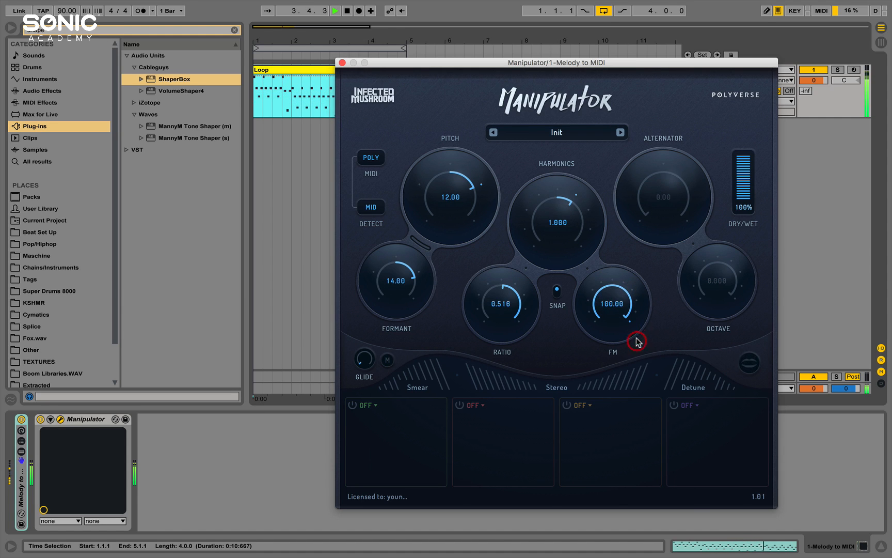
# - Lower Harmonics to -3.500 and bring FM to 0.00 and Ratio to 1.000
pyautogui.moveTo(502, 296); pyautogui.dragTo(522, 299)
pyautogui.moveTo(562, 204); pyautogui.dragTo(484, 259)
pyautogui.moveTo(625, 289); pyautogui.dragTo(582, 337)
pyautogui.moveTo(518, 309); pyautogui.dragTo(522, 343)
# - Stop playback and reload the Init preset to reset every knob
pyautogui.press('space')
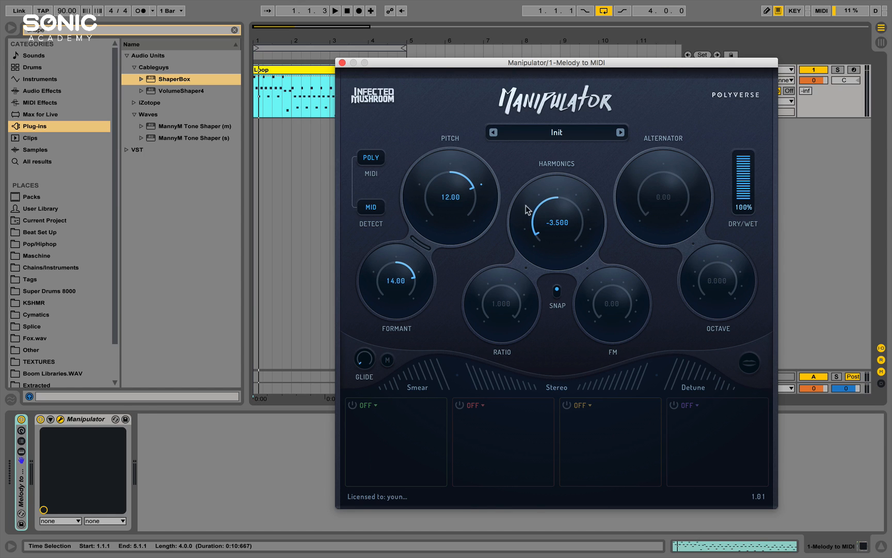
pyautogui.click(620, 132)
pyautogui.click(493, 132)
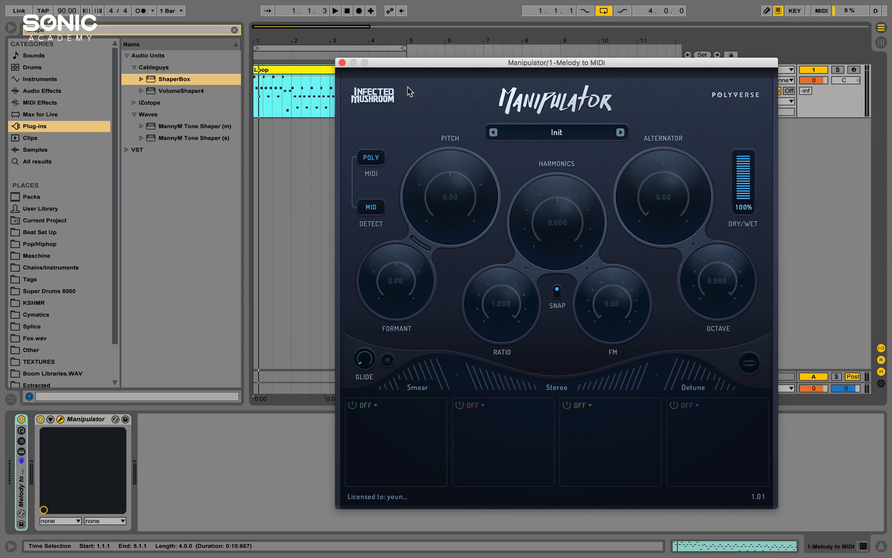
# - Start loop playback and set Alternator to 2.00 and Octave to -1.250
pyautogui.press('space')
pyautogui.moveTo(641, 203)
pyautogui.mouseDown()
pyautogui.moveTo(633, 207)
pyautogui.moveTo(645, 208)
pyautogui.mouseUp()
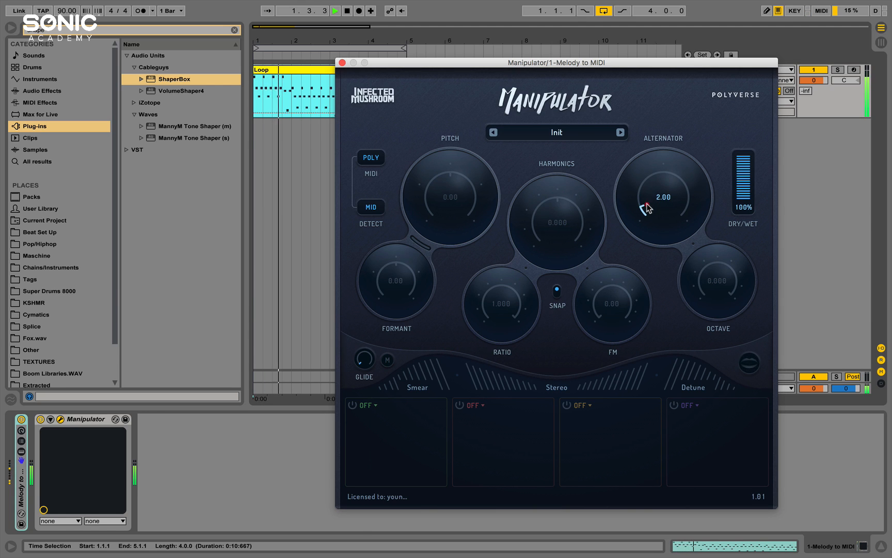
pyautogui.moveTo(718, 278)
pyautogui.mouseDown()
pyautogui.moveTo(730, 276)
pyautogui.moveTo(733, 288)
pyautogui.mouseUp()
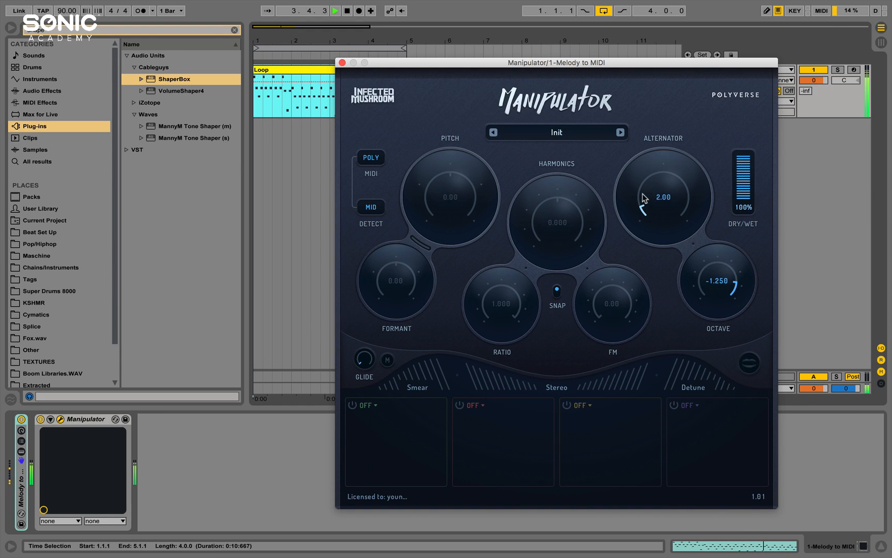
# - Audition Alternator at 24.00, and return both Octave and Alternator to zero
pyautogui.moveTo(642, 197); pyautogui.dragTo(699, 235)
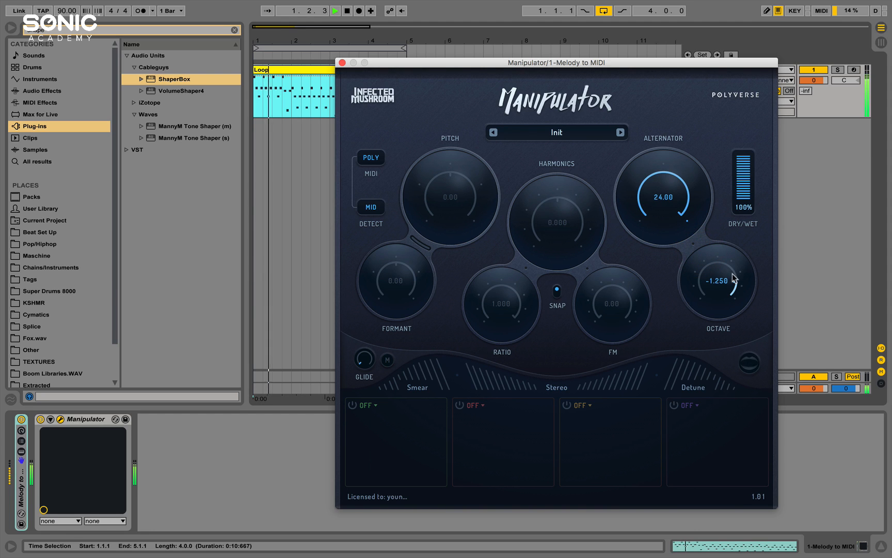
pyautogui.moveTo(733, 279); pyautogui.dragTo(689, 281)
pyautogui.moveTo(687, 182); pyautogui.dragTo(646, 297)
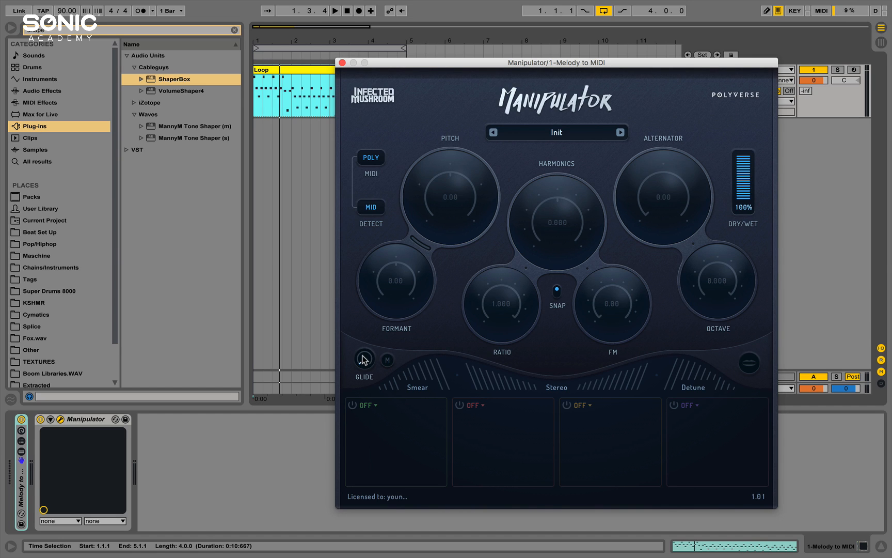
# - Audition the loop with Glide raised, and return Glide to its minimum after stopping playback
pyautogui.press('space')
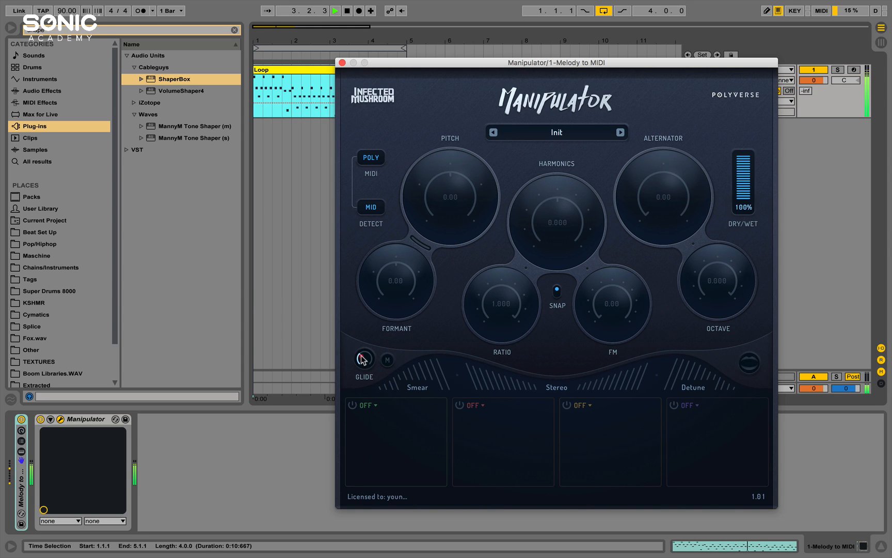
pyautogui.press('space')
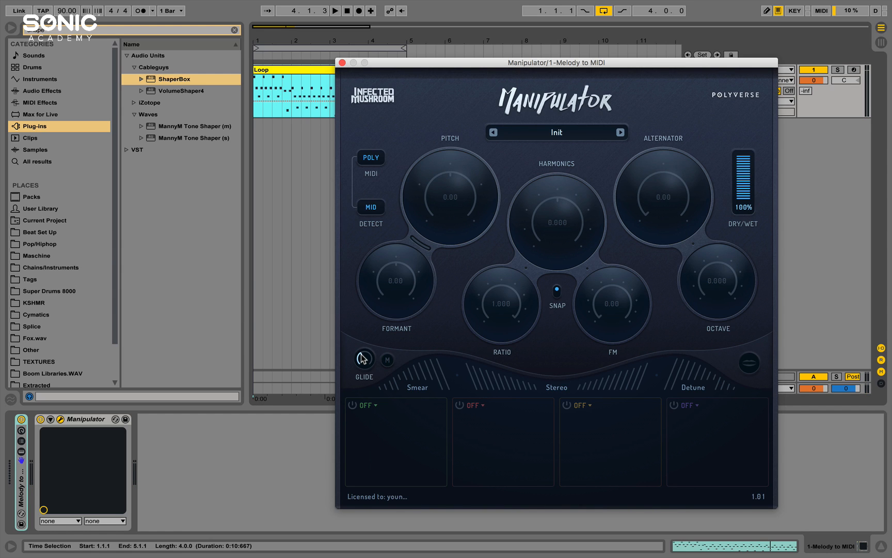
pyautogui.moveTo(361, 353); pyautogui.dragTo(350, 405)
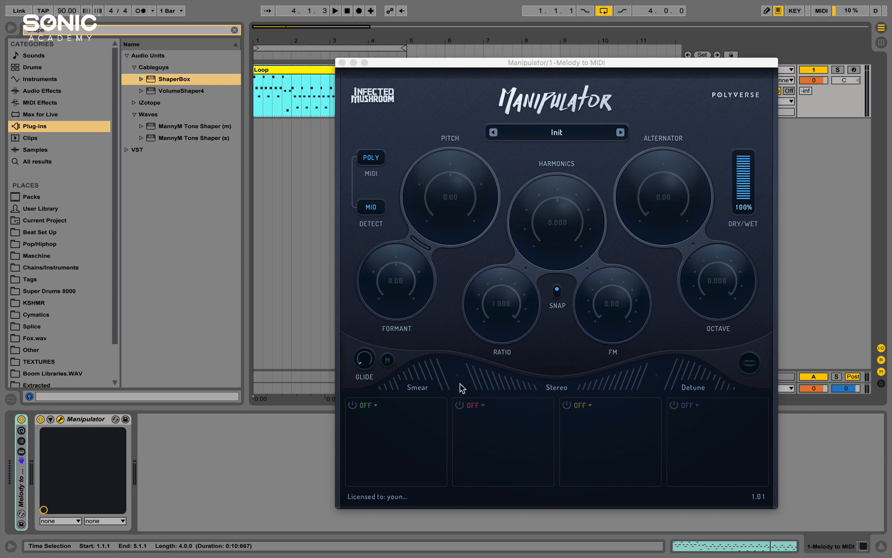
# - Start loop playback and raise both Smear and Stereo to their maximum
pyautogui.press('space')
pyautogui.click(395, 383)
pyautogui.moveTo(394, 380); pyautogui.dragTo(475, 373)
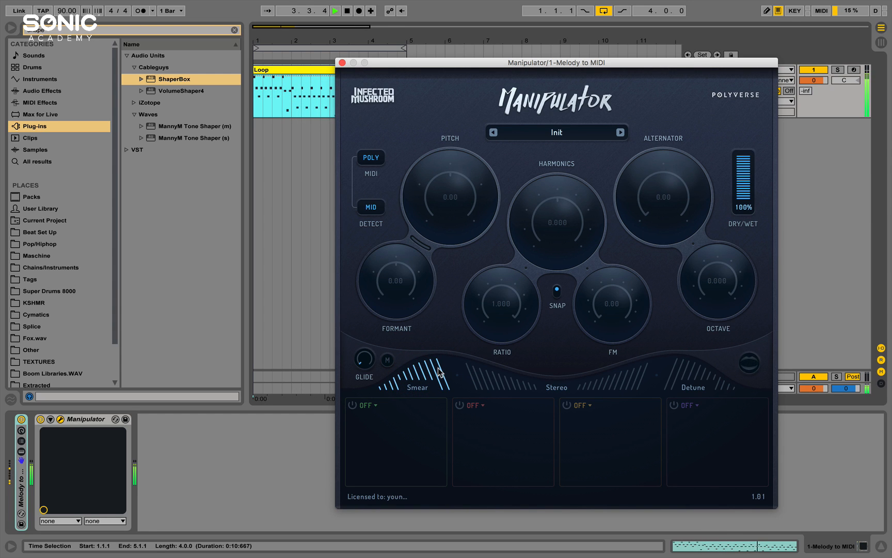
pyautogui.click(493, 371)
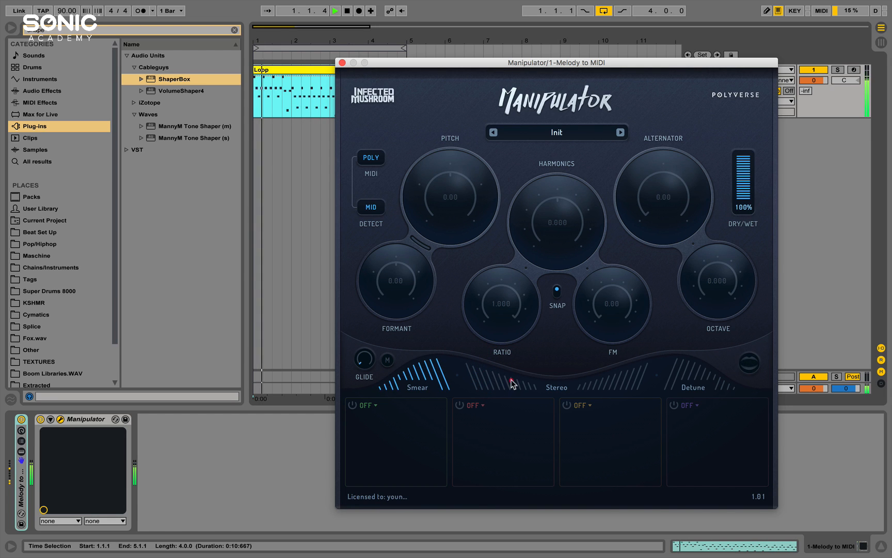
pyautogui.moveTo(511, 380); pyautogui.dragTo(470, 373)
# - Compare the loop with Smear at zero and at maximum while Stereo stays full
pyautogui.click(442, 376)
pyautogui.press('space')
pyautogui.press('space')
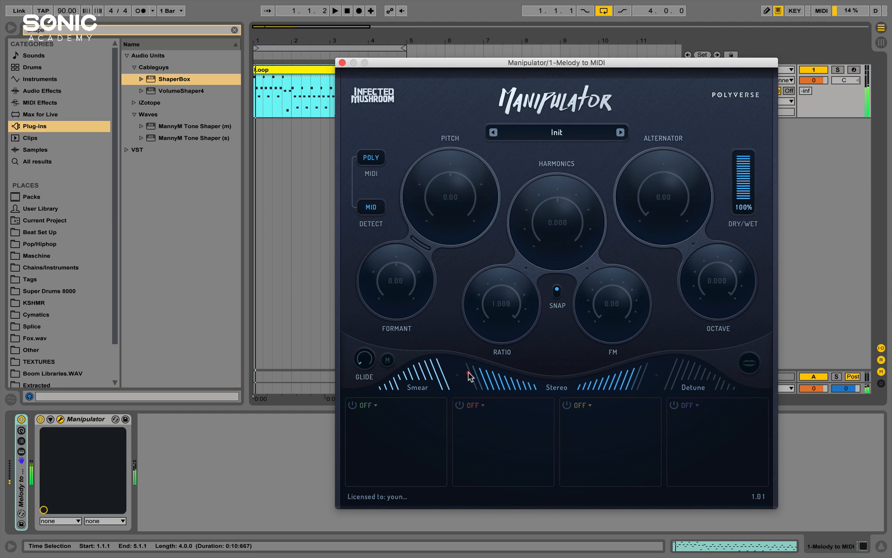
pyautogui.click(470, 374)
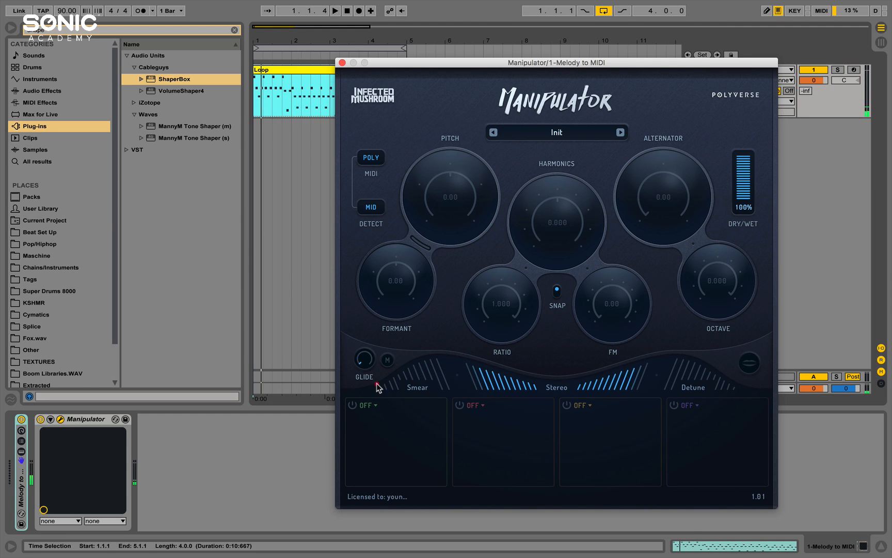
pyautogui.click(566, 355)
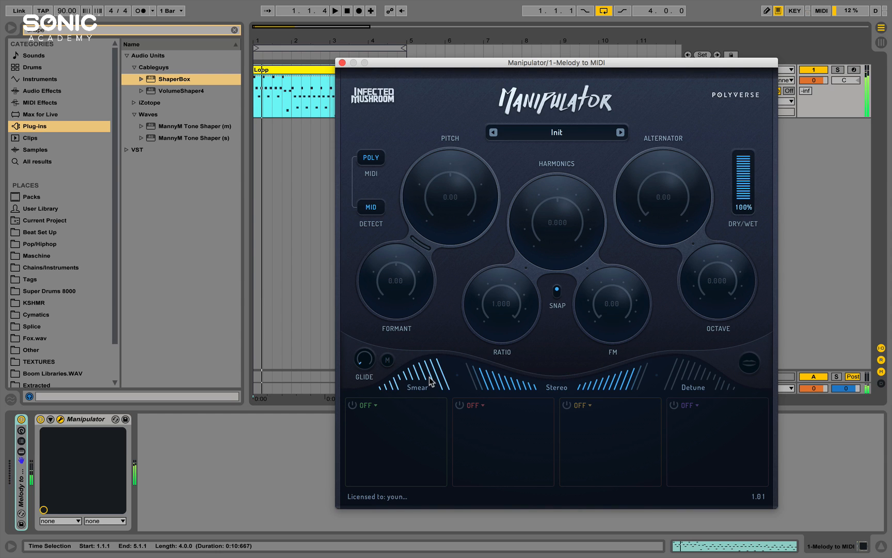
# - Lower Smear and Stereo back to zero
pyautogui.press('space')
pyautogui.moveTo(428, 373)
pyautogui.mouseDown()
pyautogui.moveTo(405, 370)
pyautogui.moveTo(518, 374)
pyautogui.moveTo(605, 397)
pyautogui.moveTo(471, 392)
pyautogui.moveTo(411, 374)
pyautogui.mouseUp()
pyautogui.moveTo(487, 382)
pyautogui.mouseDown()
pyautogui.moveTo(516, 383)
pyautogui.moveTo(467, 385)
pyautogui.mouseUp()
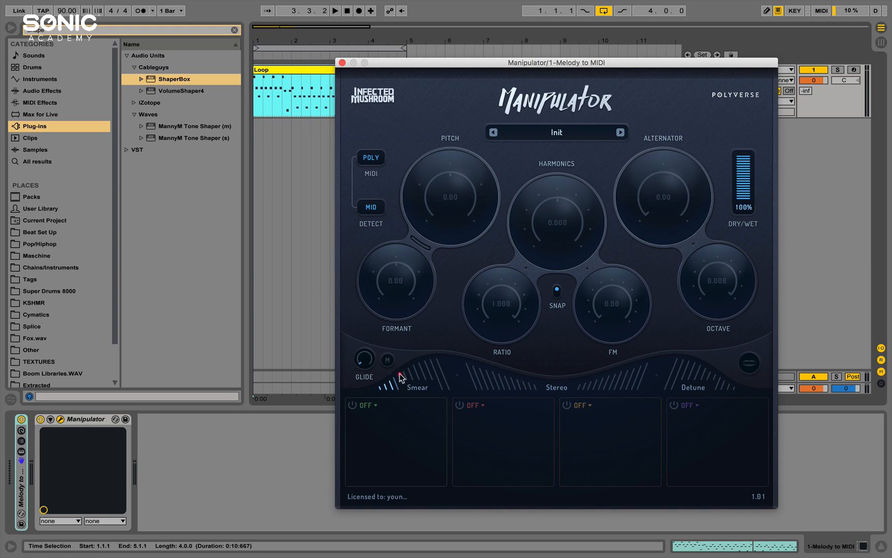
pyautogui.click(376, 378)
# - Audition the loop with Detune raised, return Detune to zero and stop playback
pyautogui.press('space')
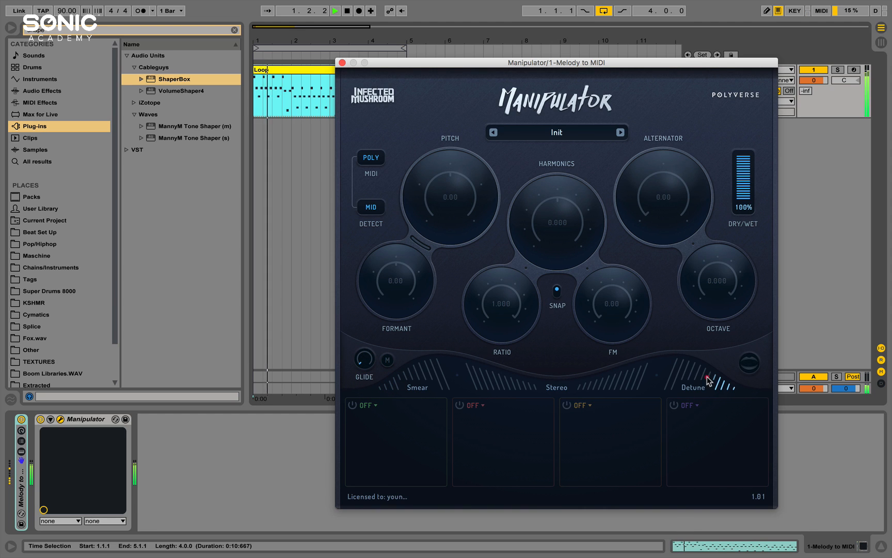
pyautogui.moveTo(695, 372)
pyautogui.mouseDown()
pyautogui.moveTo(668, 368)
pyautogui.moveTo(733, 374)
pyautogui.moveTo(683, 369)
pyautogui.mouseUp()
pyautogui.click(698, 376)
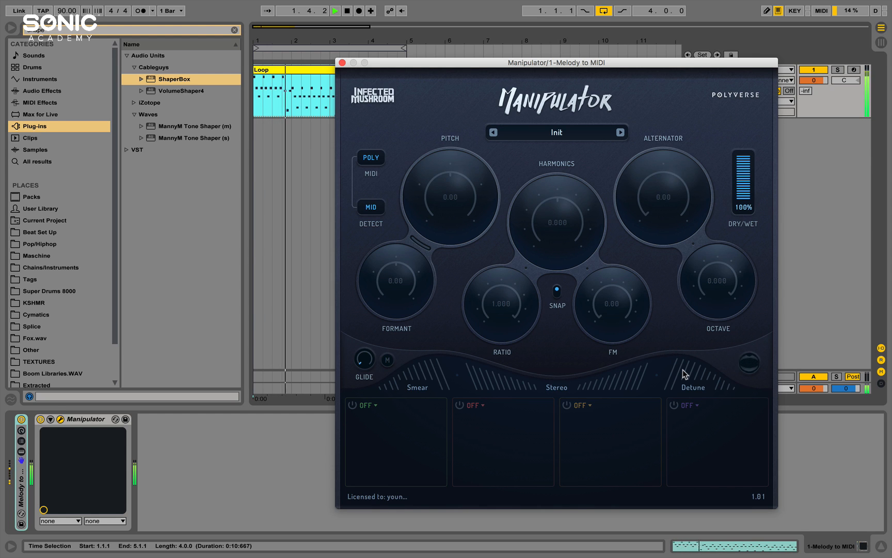
pyautogui.press('space')
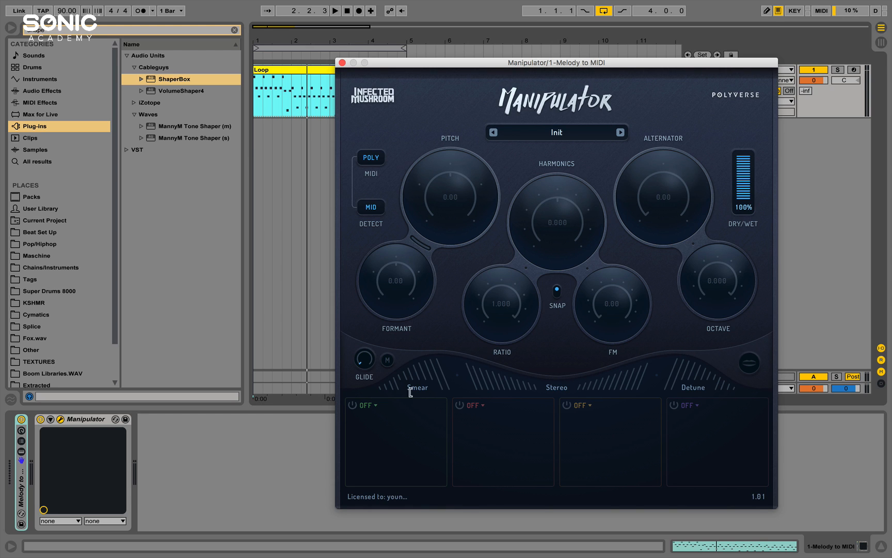
# - Assign the MIDI modulator to the first modulation slot, and switch the slot off after viewing its sources
pyautogui.click(368, 405)
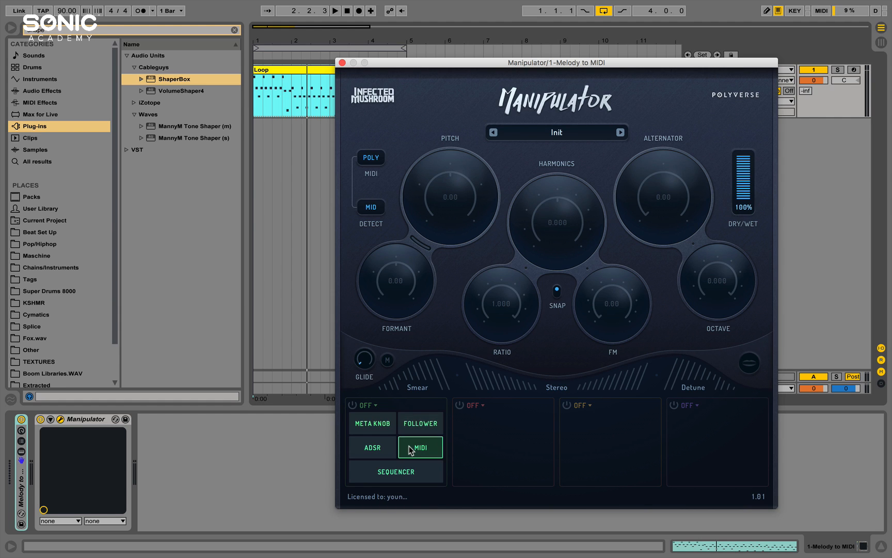
pyautogui.click(411, 450)
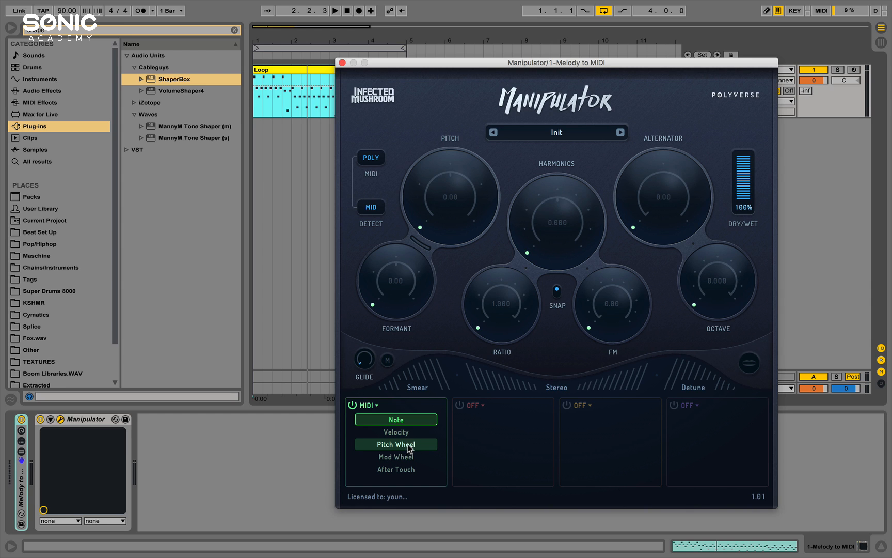
pyautogui.click(353, 405)
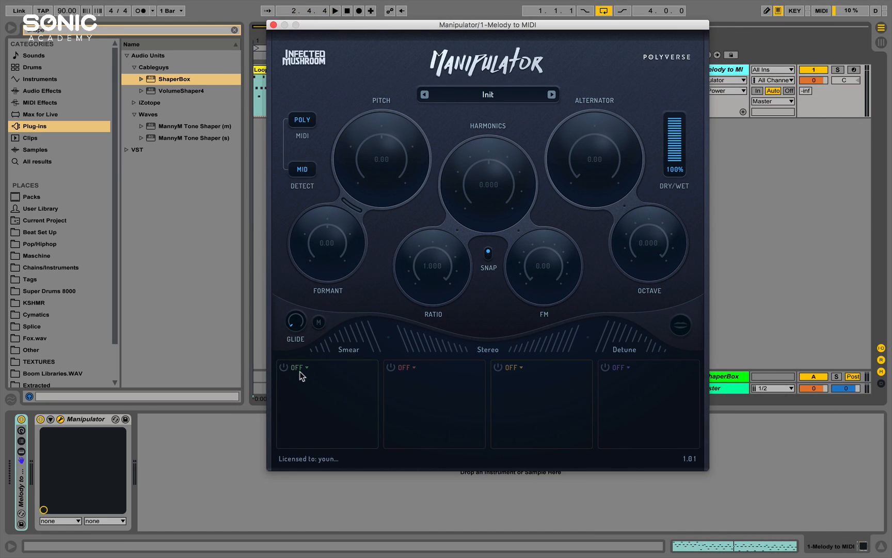
# - Set the first modulation slot to Meta Knob
pyautogui.click(299, 368)
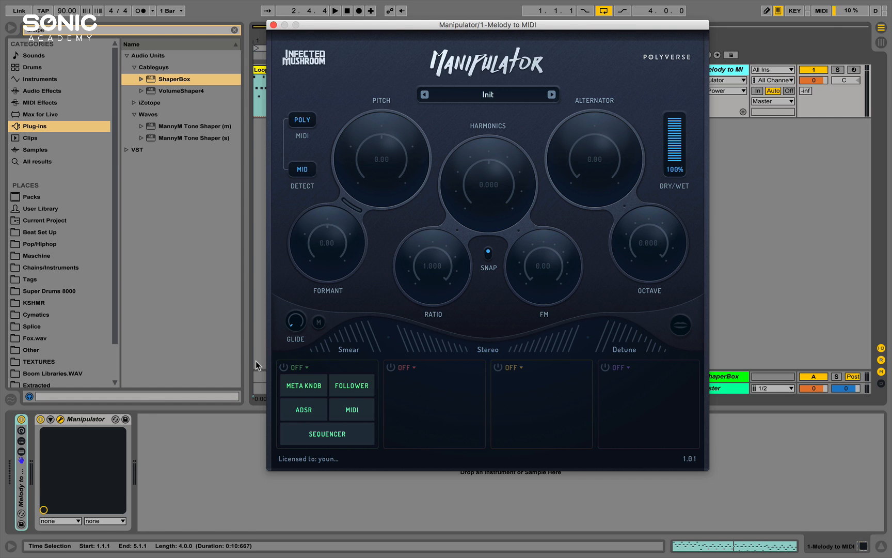
pyautogui.click(293, 367)
pyautogui.click(304, 392)
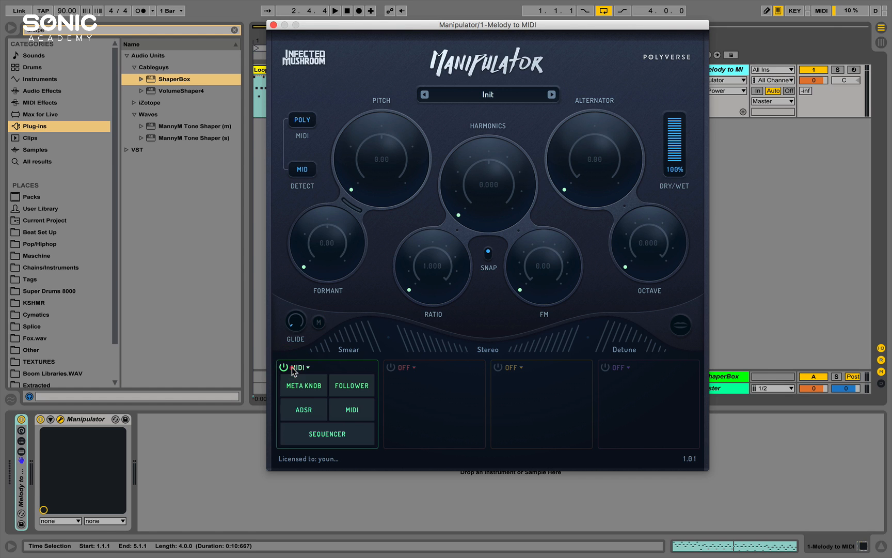
pyautogui.click(308, 388)
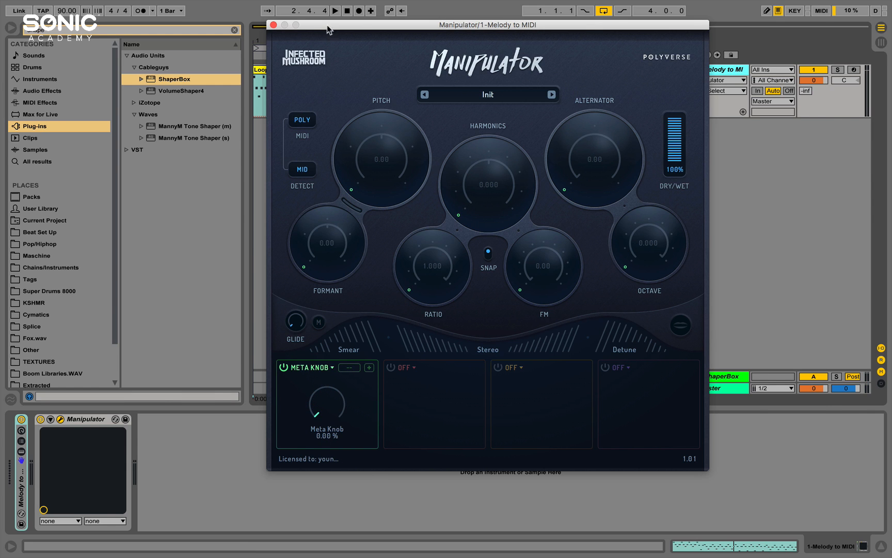
# - Move the plug-in window clear of the melody clip, select the Loop clip and start playback
pyautogui.moveTo(327, 29); pyautogui.dragTo(439, 30)
pyautogui.click(305, 77)
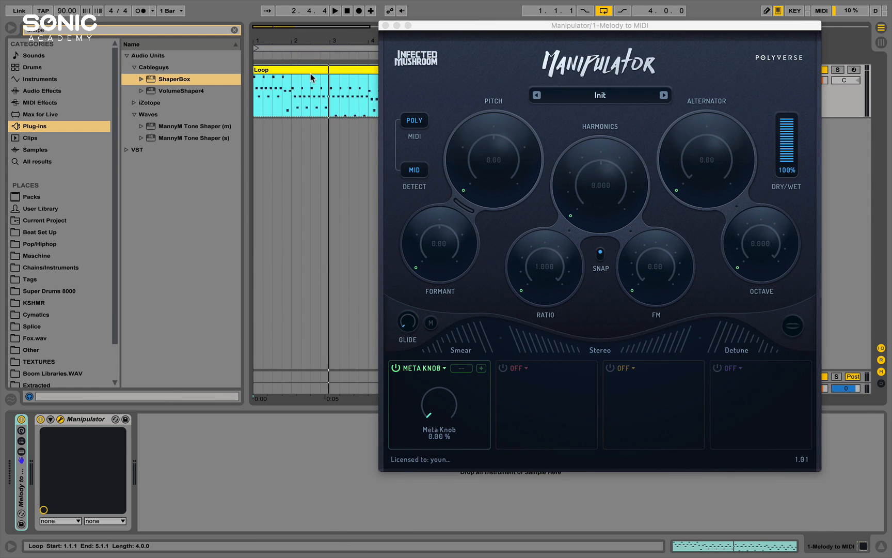
pyautogui.press('space')
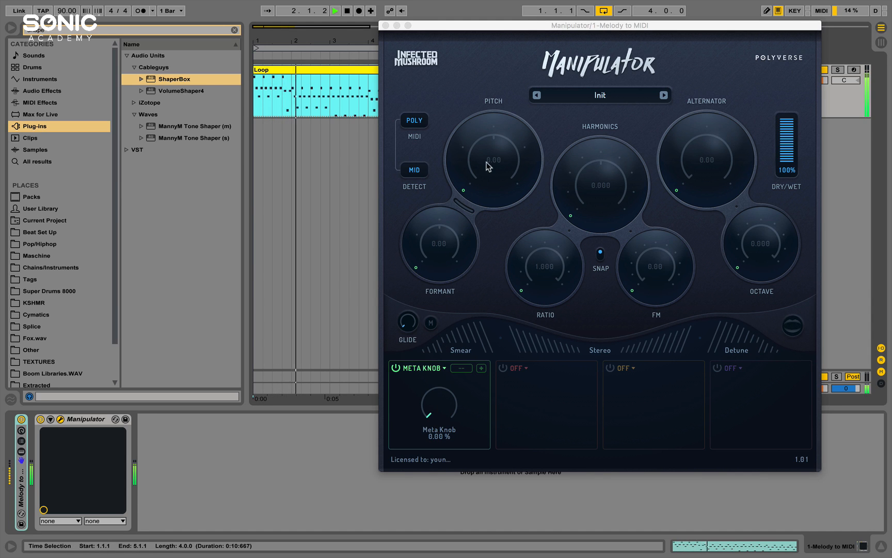
# - Raise the Meta Knob modulation amounts on Pitch, Formant, Ratio, Harmonics, FM, Alternator and Octave
pyautogui.moveTo(462, 193); pyautogui.dragTo(459, 132)
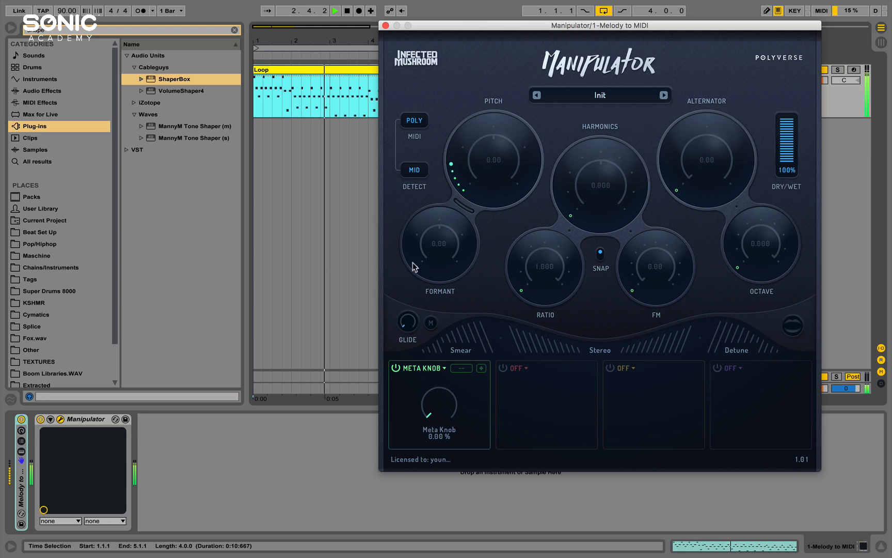
pyautogui.moveTo(415, 265); pyautogui.dragTo(414, 174)
pyautogui.moveTo(521, 291); pyautogui.dragTo(516, 148)
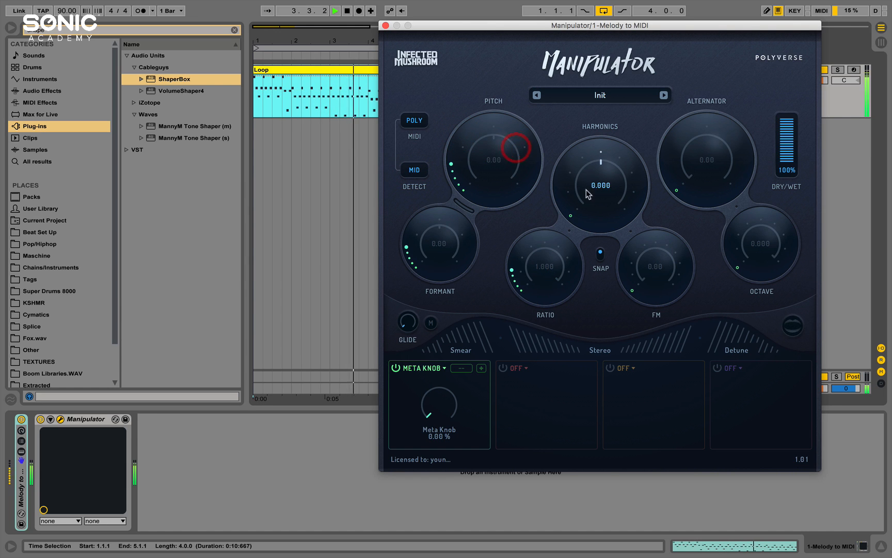
pyautogui.moveTo(570, 217); pyautogui.dragTo(556, 107)
pyautogui.moveTo(633, 292); pyautogui.dragTo(671, 136)
pyautogui.moveTo(740, 275); pyautogui.dragTo(737, 183)
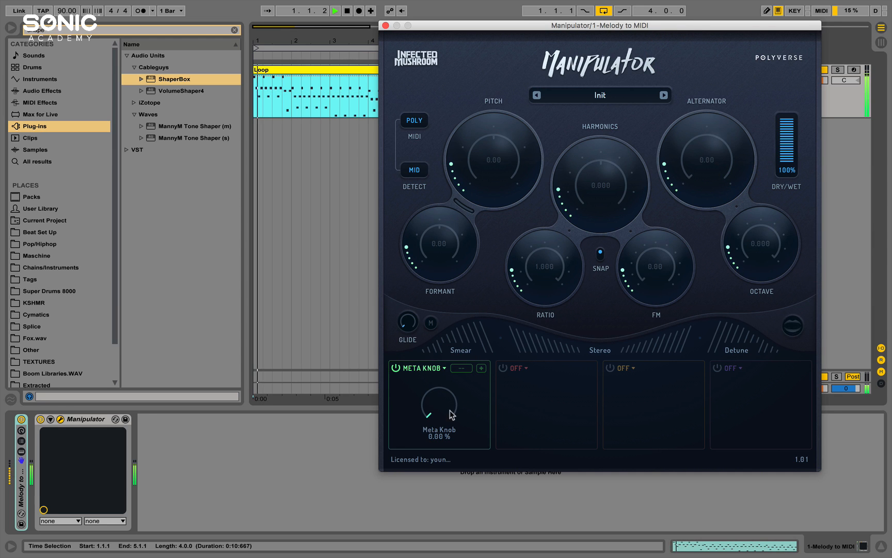
# - Reduce the Meta Knob modulation on Ratio, FM, Harmonics, Alternator and Octave while raising the Meta Knob to about 37%
pyautogui.moveTo(440, 411)
pyautogui.mouseDown()
pyautogui.moveTo(436, 385)
pyautogui.moveTo(431, 417)
pyautogui.moveTo(443, 396)
pyautogui.moveTo(433, 402)
pyautogui.mouseUp()
pyautogui.moveTo(512, 270); pyautogui.dragTo(518, 285)
pyautogui.moveTo(623, 270); pyautogui.dragTo(629, 278)
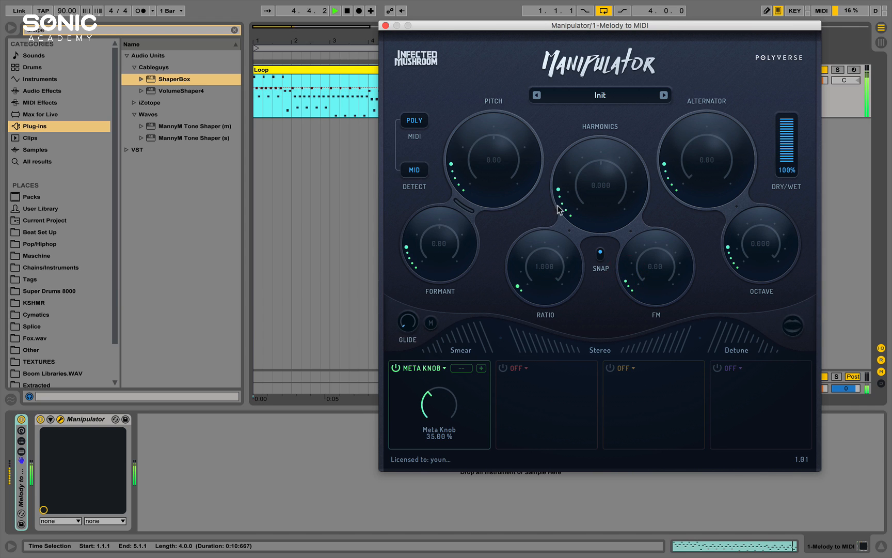
pyautogui.moveTo(560, 203); pyautogui.dragTo(566, 209)
pyautogui.moveTo(670, 187); pyautogui.dragTo(674, 193)
pyautogui.moveTo(732, 259); pyautogui.dragTo(732, 266)
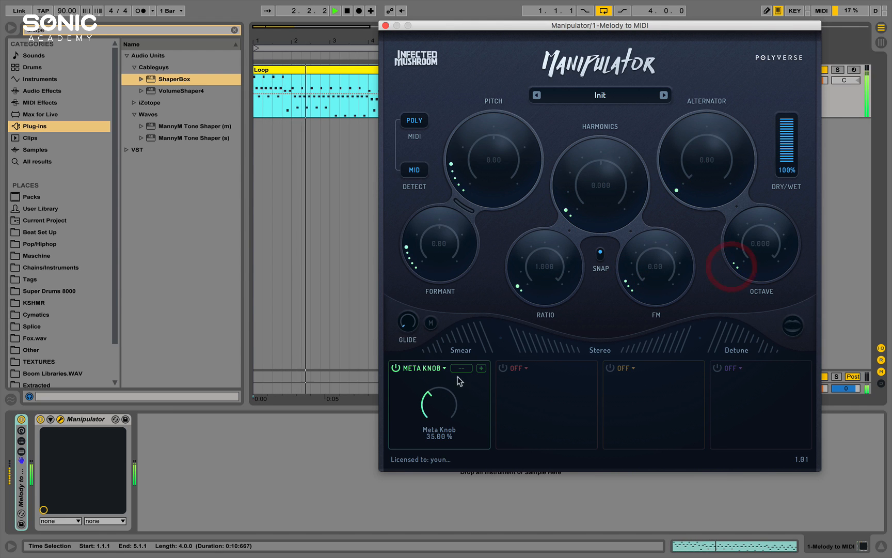
pyautogui.moveTo(433, 392)
pyautogui.mouseDown()
pyautogui.moveTo(473, 404)
pyautogui.moveTo(413, 376)
pyautogui.moveTo(426, 388)
pyautogui.mouseUp()
# - Switch on the second modulation slot as a Follower with attack 73 ms and release 1241 ms
pyautogui.click(503, 368)
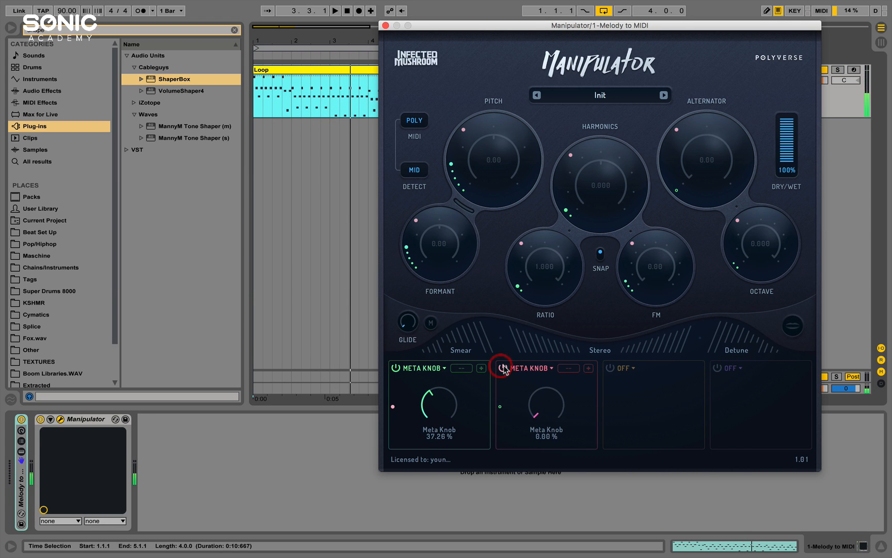
pyautogui.click(530, 368)
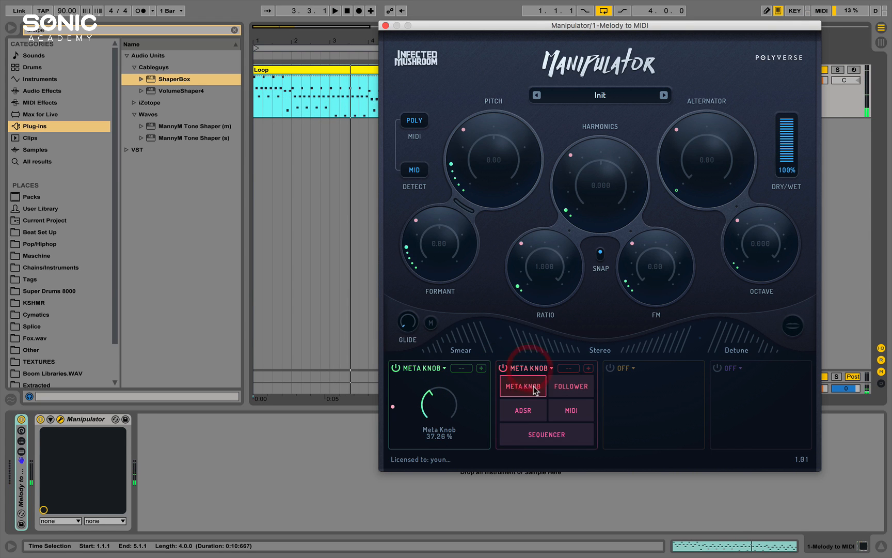
pyautogui.click(562, 393)
pyautogui.press('space')
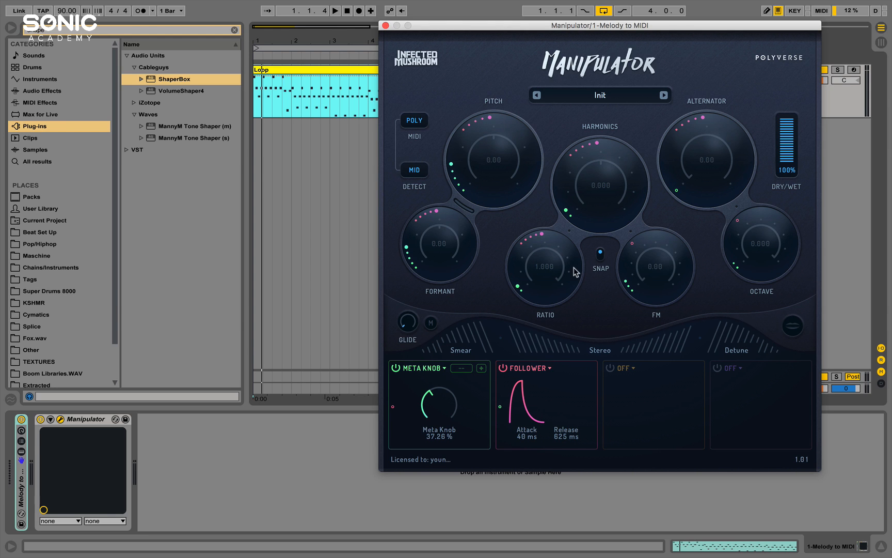
pyautogui.moveTo(526, 435); pyautogui.dragTo(561, 413)
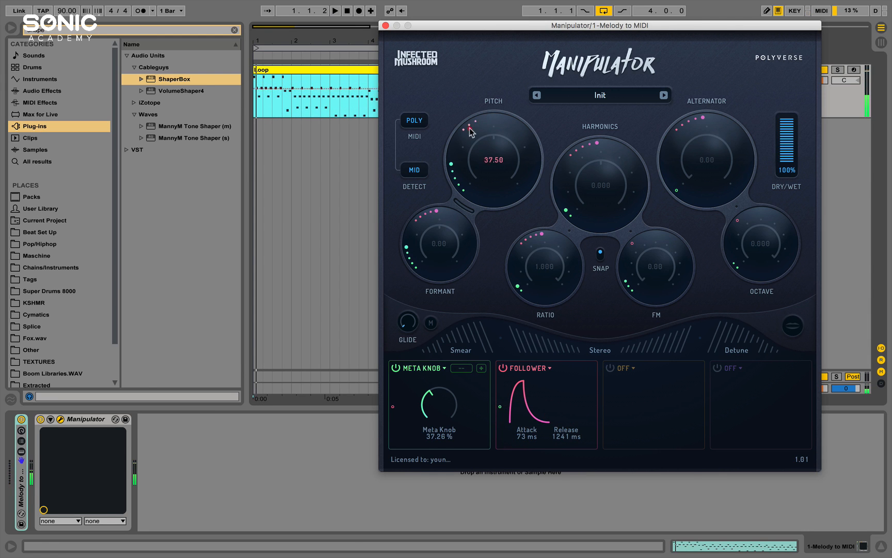
# - Lower the Follower modulation on Pitch and set the Meta Knob to 0% while auditioning the loop
pyautogui.moveTo(469, 127); pyautogui.dragTo(468, 130)
pyautogui.press('space')
pyautogui.press('space')
pyautogui.press('space')
pyautogui.moveTo(435, 403); pyautogui.dragTo(436, 420)
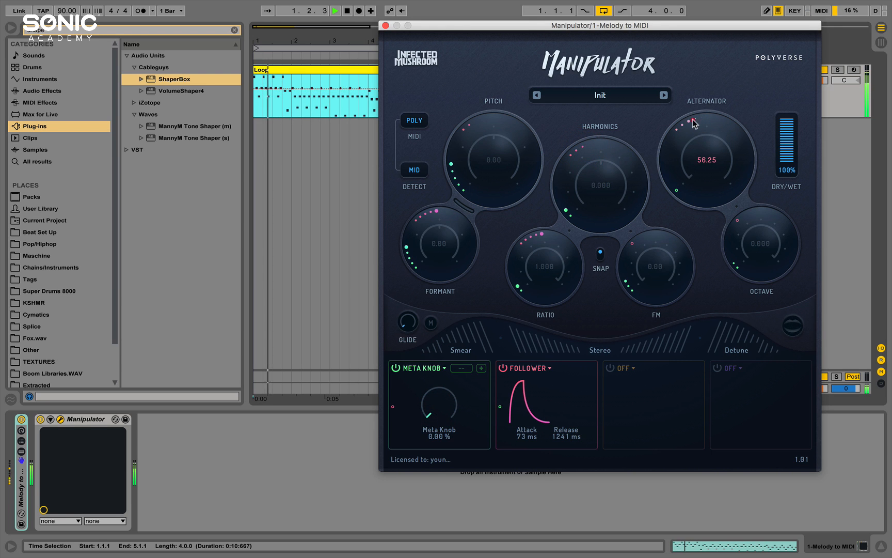
# - Set the Follower's attack to 5000 ms and release to 27 ms, and raise Stereo slightly
pyautogui.moveTo(522, 435); pyautogui.dragTo(532, 180)
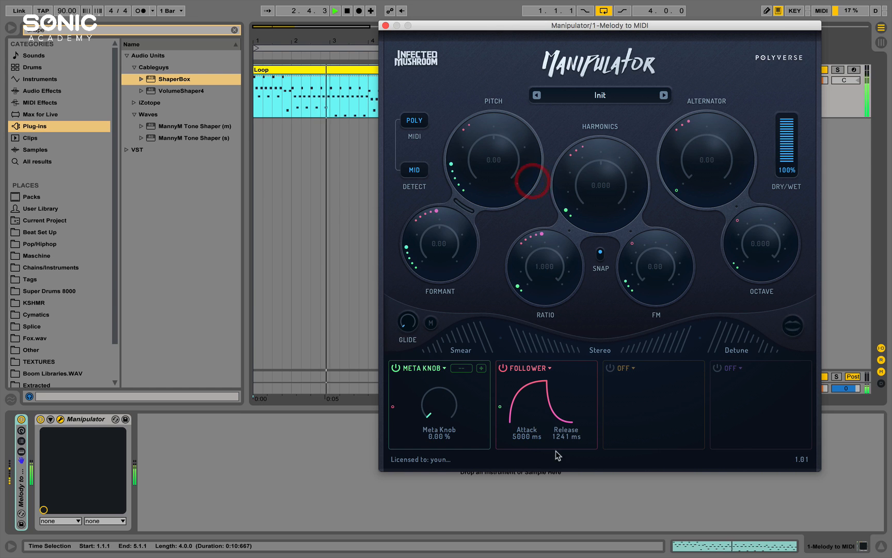
pyautogui.moveTo(557, 456); pyautogui.dragTo(524, 546)
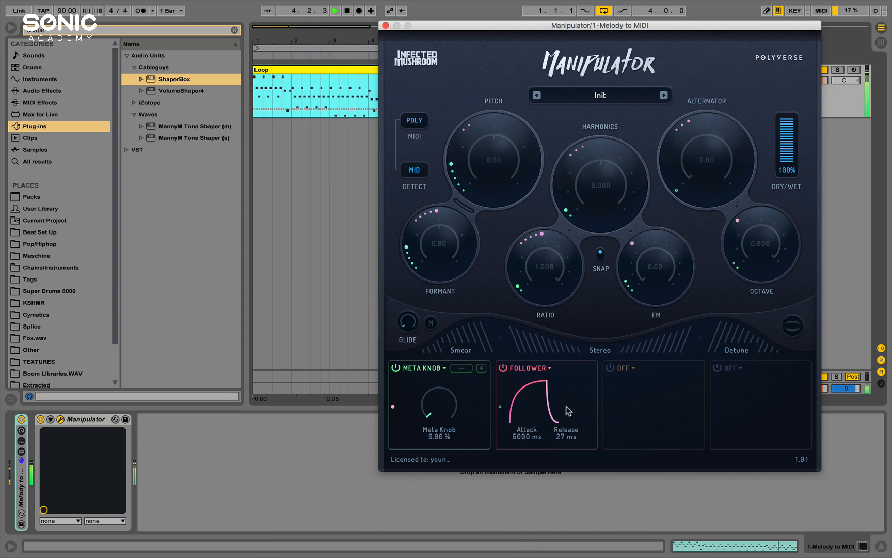
pyautogui.click(554, 340)
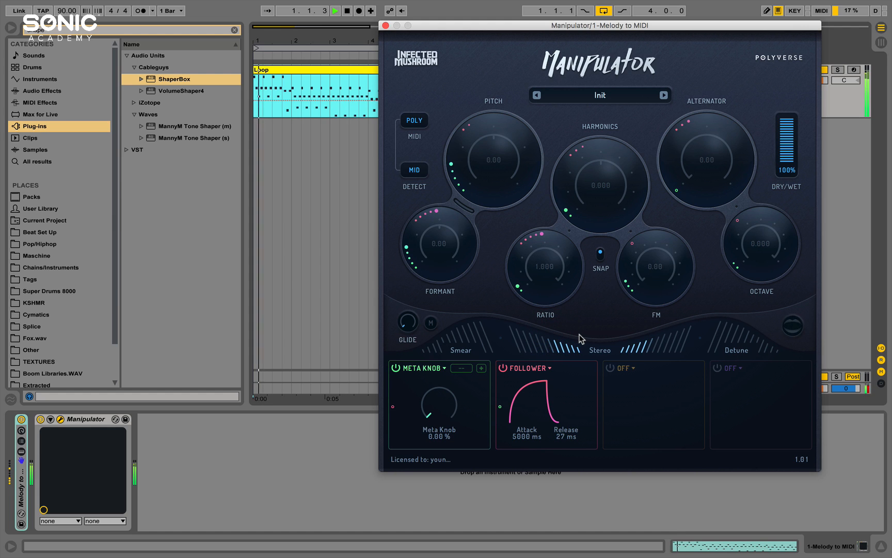
# - Switch on the third modulation slot and set it to ADSR
pyautogui.click(612, 369)
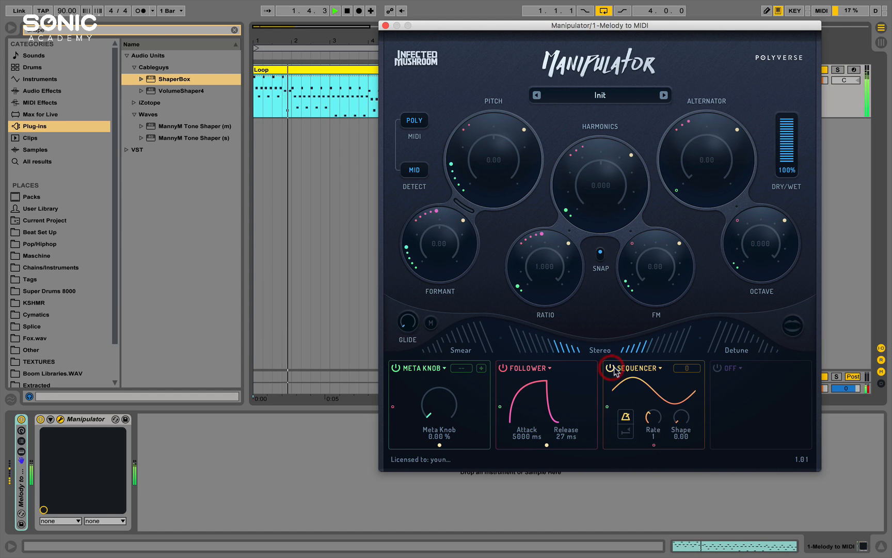
pyautogui.click(634, 369)
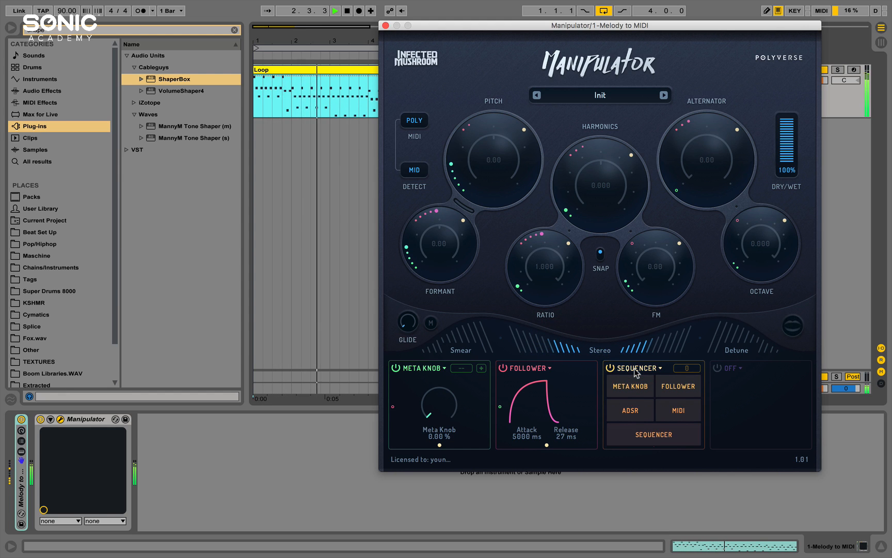
pyautogui.click(631, 410)
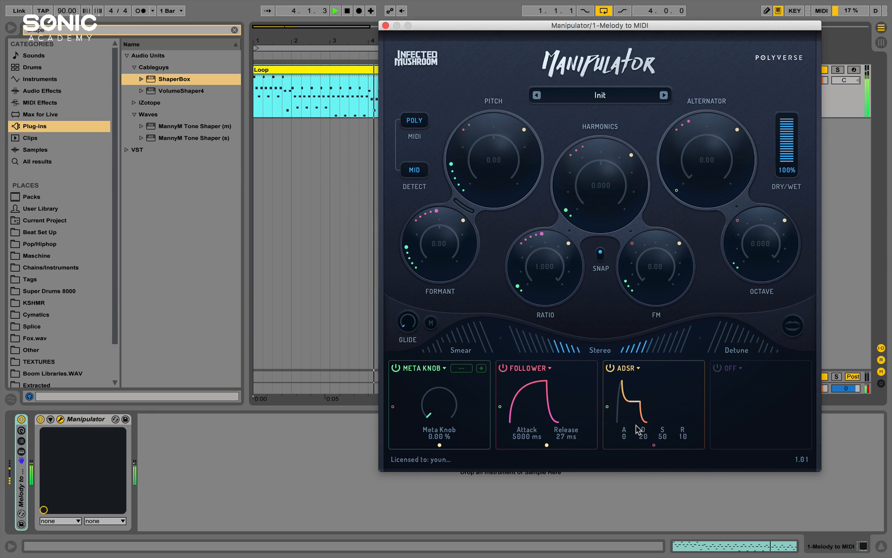
# - Raise the ADSR modulation on FM, Octave and Alternator, with Octave set to -8
pyautogui.moveTo(680, 248); pyautogui.dragTo(679, 283)
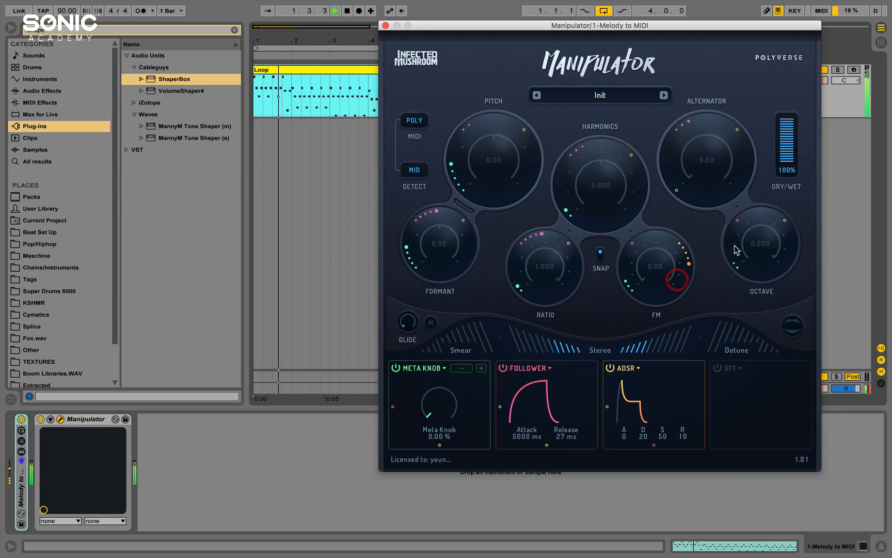
pyautogui.moveTo(780, 227); pyautogui.dragTo(785, 256)
pyautogui.moveTo(737, 130); pyautogui.dragTo(736, 281)
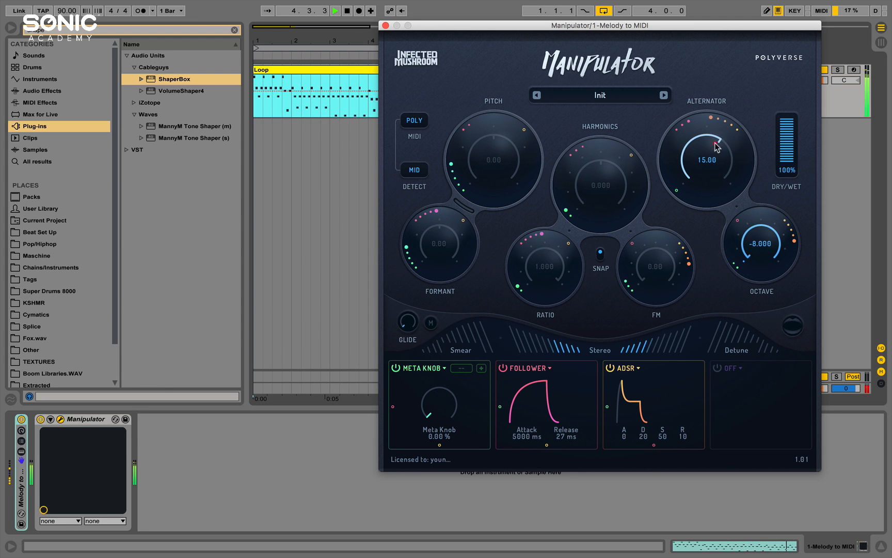
# - Set the ADSR attack to 29 and decay to 0, and stop playback
pyautogui.moveTo(624, 433); pyautogui.dragTo(630, 345)
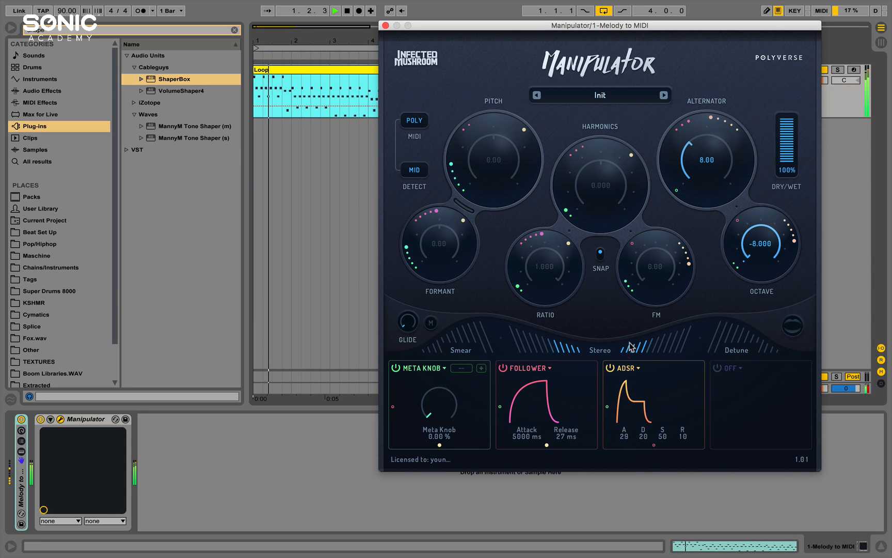
pyautogui.moveTo(643, 437); pyautogui.dragTo(642, 505)
pyautogui.press('space')
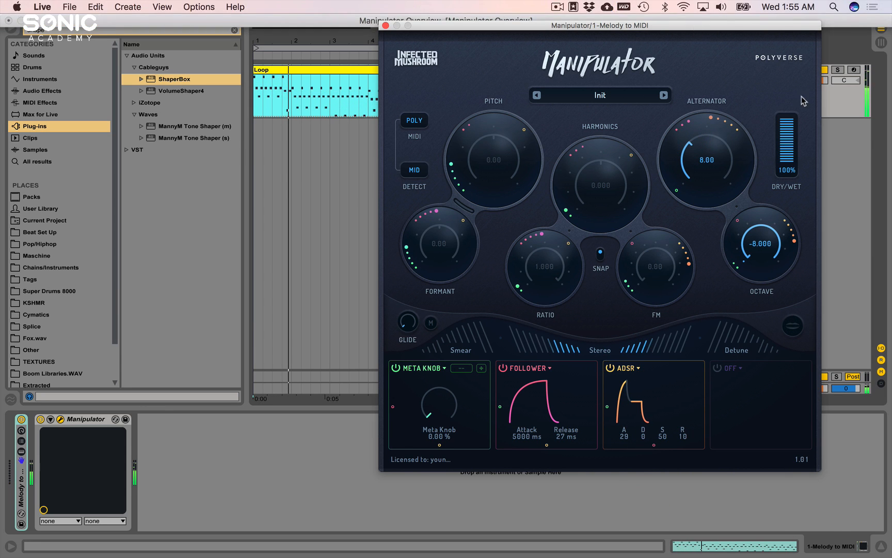
# - Insert a new MIDI track and move the plug-in window away from the track routing controls
pyautogui.click(833, 105)
pyautogui.press('super+shift+t')
pyautogui.click(729, 25)
pyautogui.moveTo(729, 25); pyautogui.dragTo(453, 18)
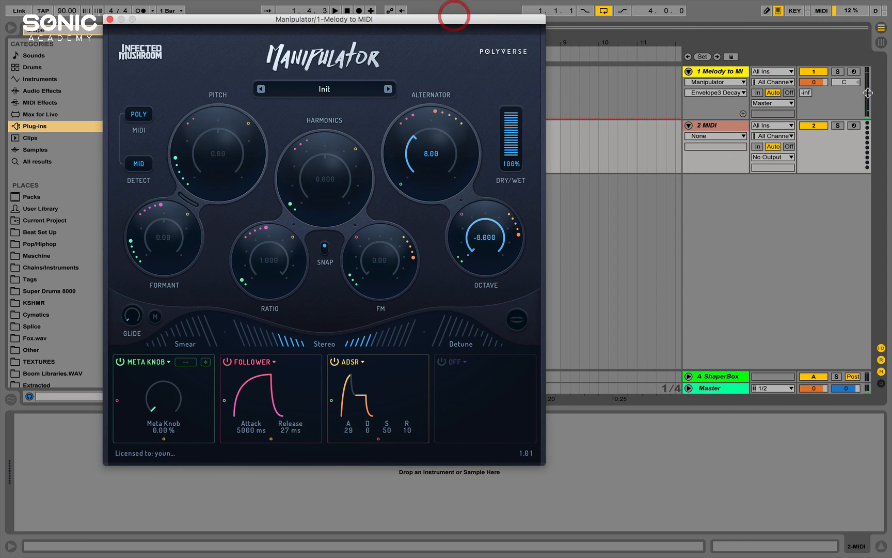
# - Route the new MIDI track's output to 1-Melody to MIDI with 1-Manipulator as the destination
pyautogui.click(763, 157)
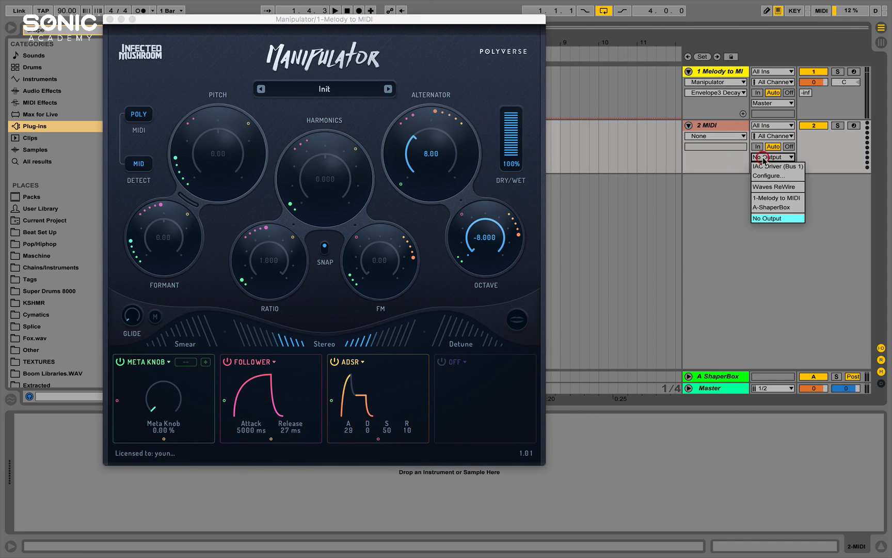
pyautogui.click(766, 207)
pyautogui.click(767, 157)
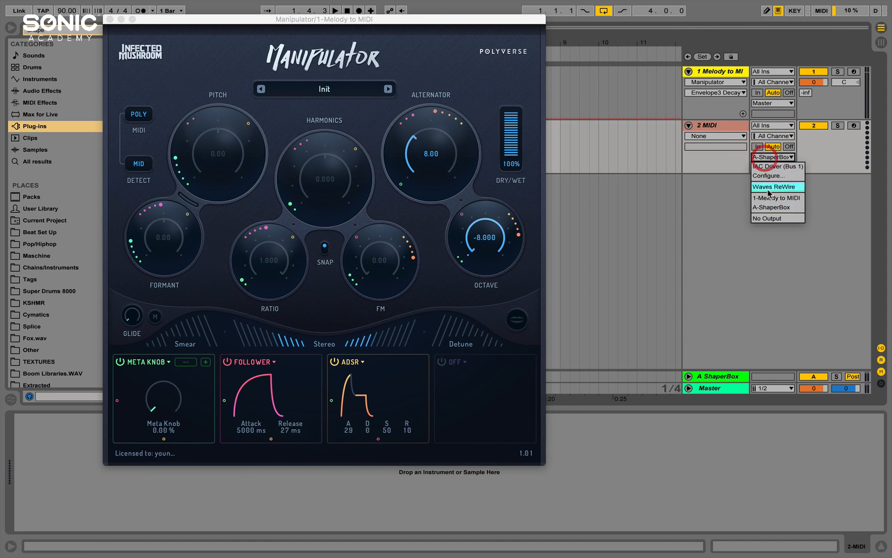
pyautogui.click(764, 192)
pyautogui.click(770, 168)
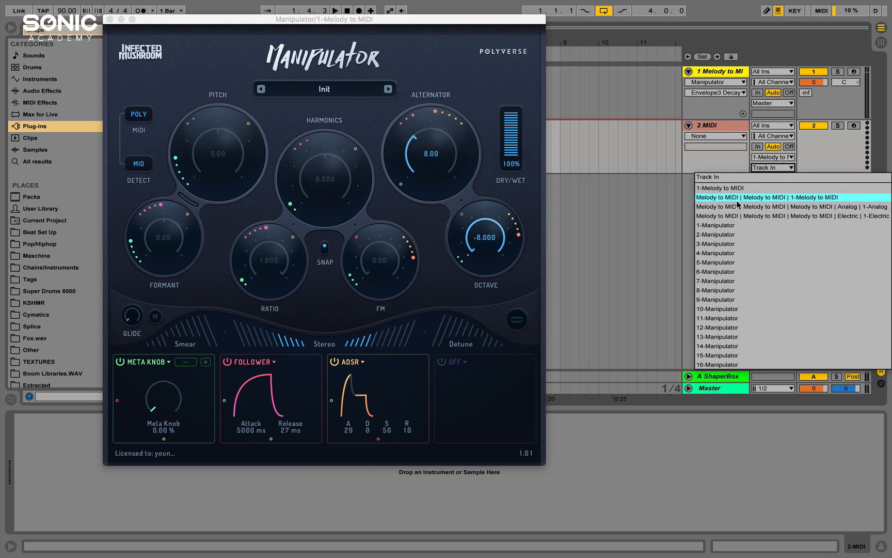
pyautogui.click(729, 225)
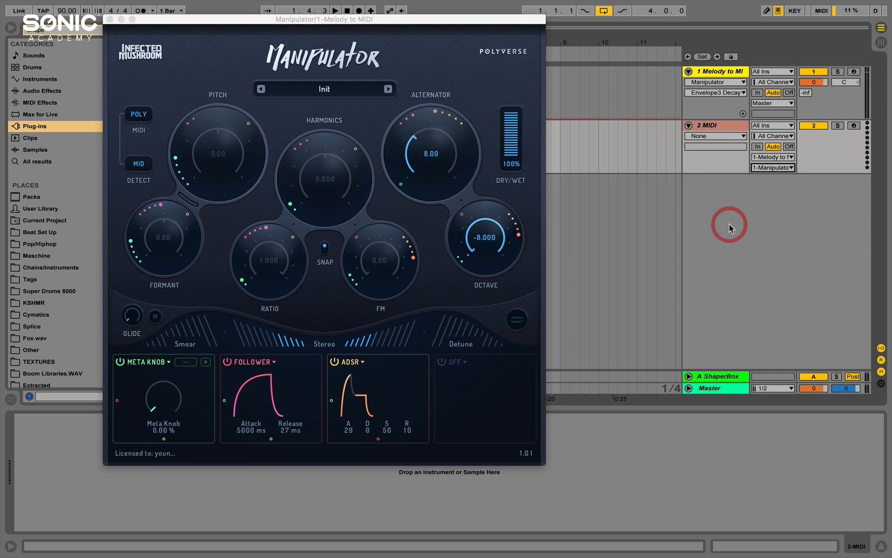
# - Start playback with the new MIDI track armed, and set the ADSR attack to 5
pyautogui.press('space')
pyautogui.click(854, 126)
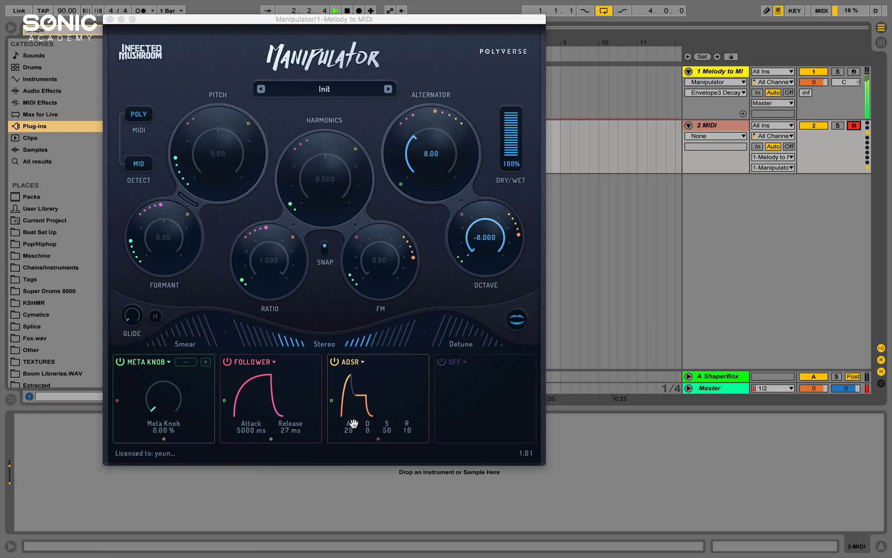
pyautogui.moveTo(353, 427); pyautogui.dragTo(350, 492)
# - Set Octave to 0, Alternator to 2 and ADSR attack to 44 while using the C5 to D6 computer keyboard octave
pyautogui.moveTo(501, 260); pyautogui.dragTo(535, 234)
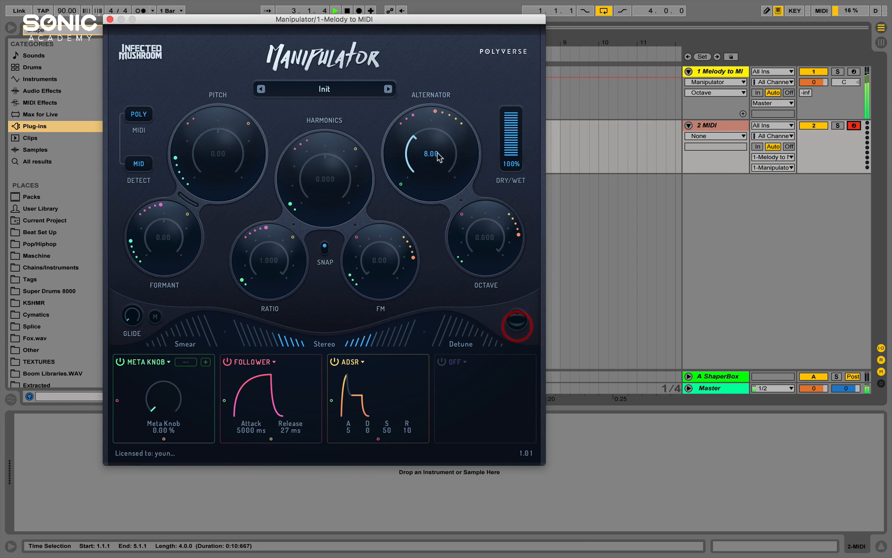
pyautogui.moveTo(418, 137); pyautogui.dragTo(408, 165)
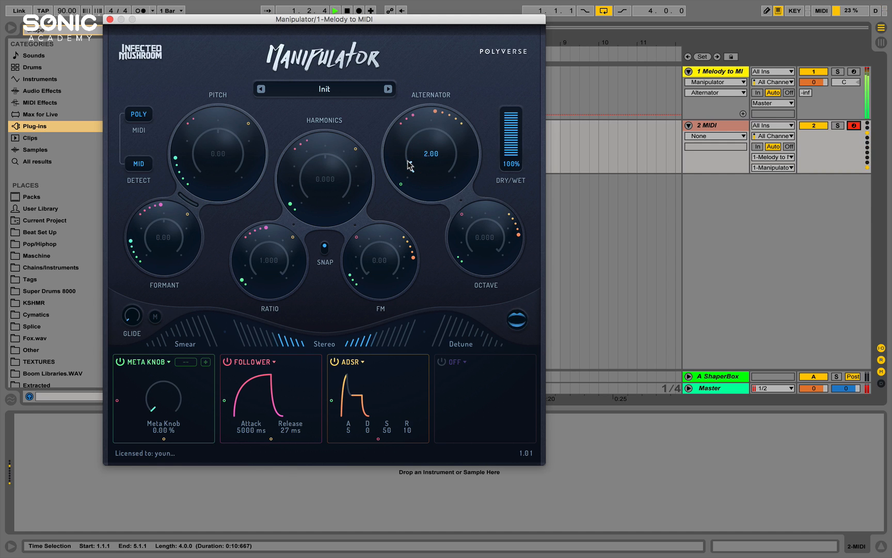
pyautogui.press('x')
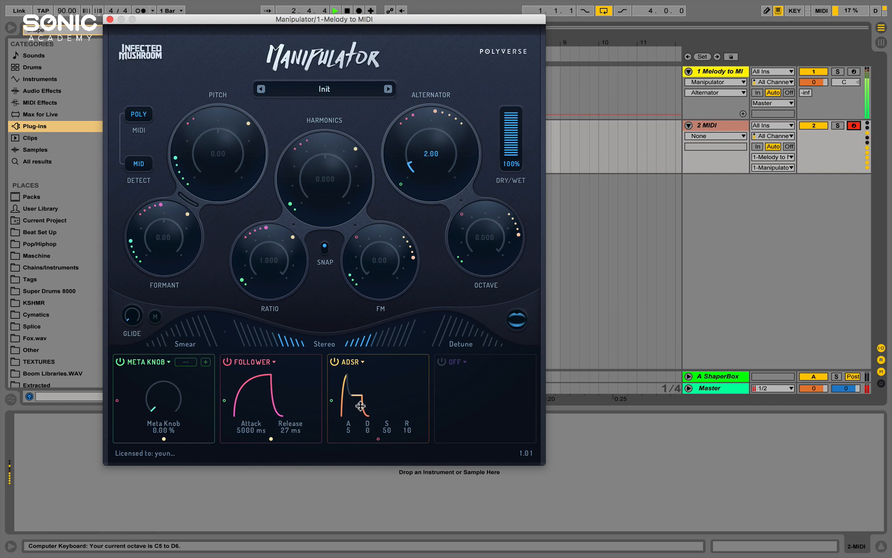
pyautogui.moveTo(346, 375); pyautogui.dragTo(350, 332)
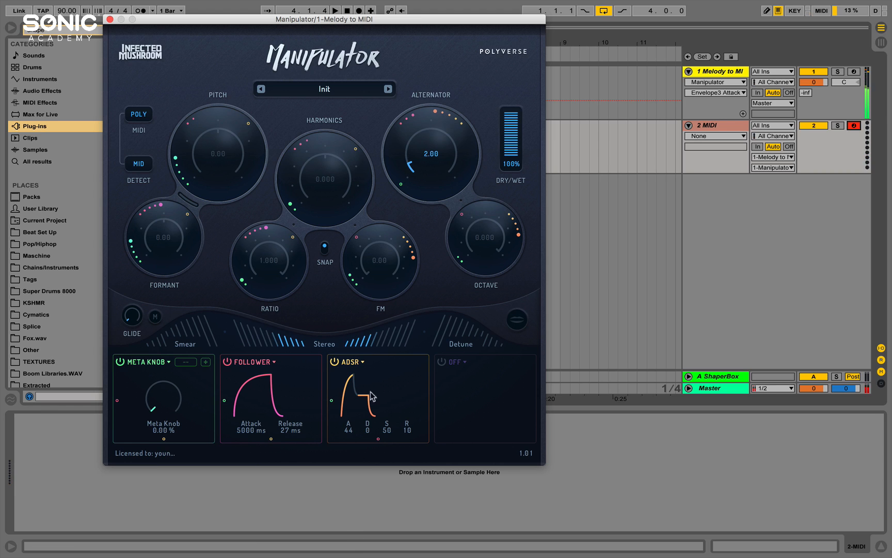
# - Set the fourth modulation slot to Sequencer and briefly play the loop
pyautogui.click(463, 368)
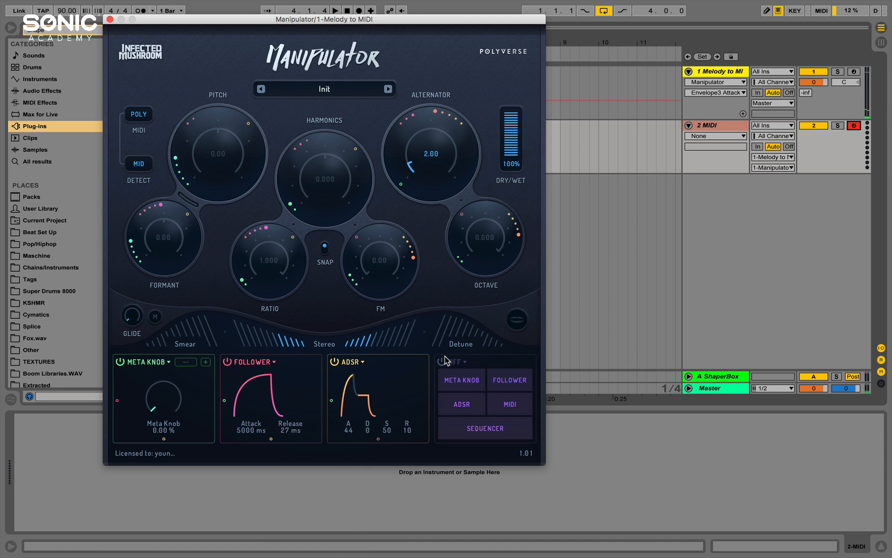
pyautogui.click(485, 428)
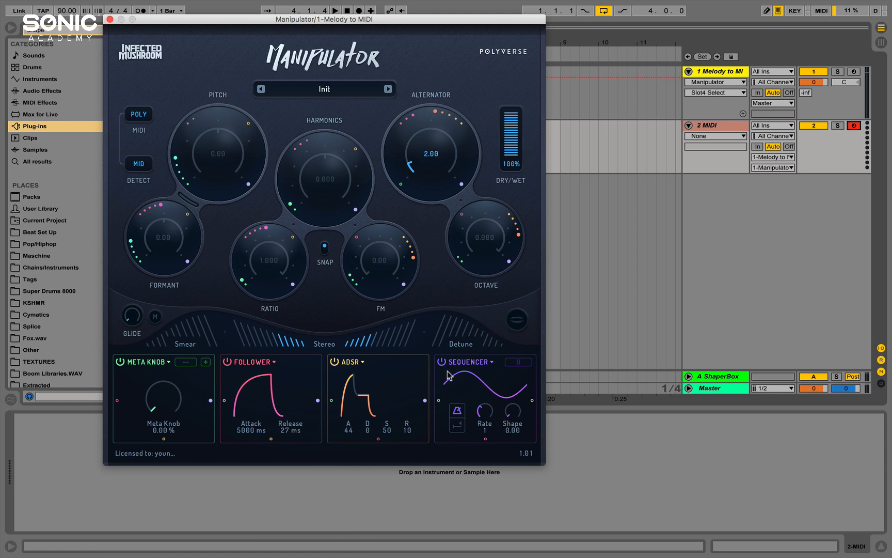
pyautogui.press('space')
pyautogui.press('space')
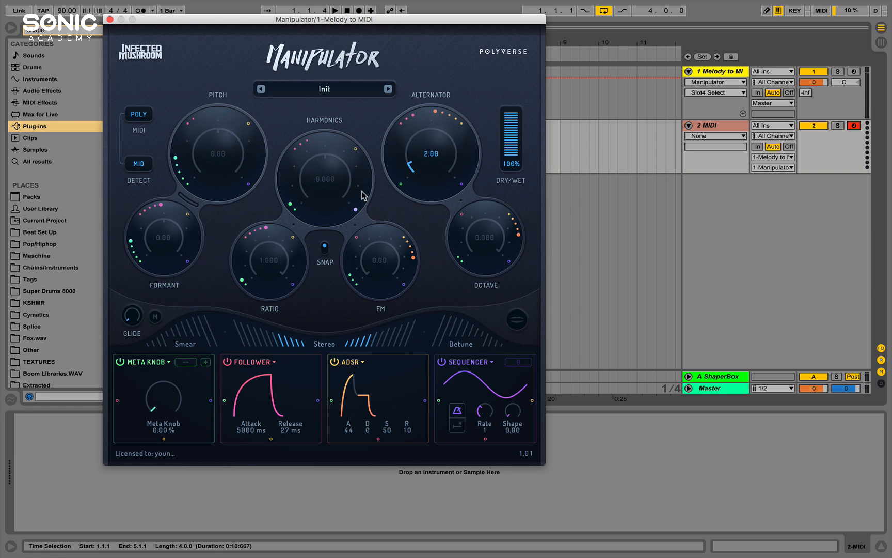
# - Modulate Harmonics from the Sequencer, start playback, and audition the Sequencer's Shape at 2.06 before resetting it to 0.00
pyautogui.moveTo(363, 191); pyautogui.dragTo(367, 153)
pyautogui.press('space')
pyautogui.moveTo(511, 410); pyautogui.dragTo(518, 328)
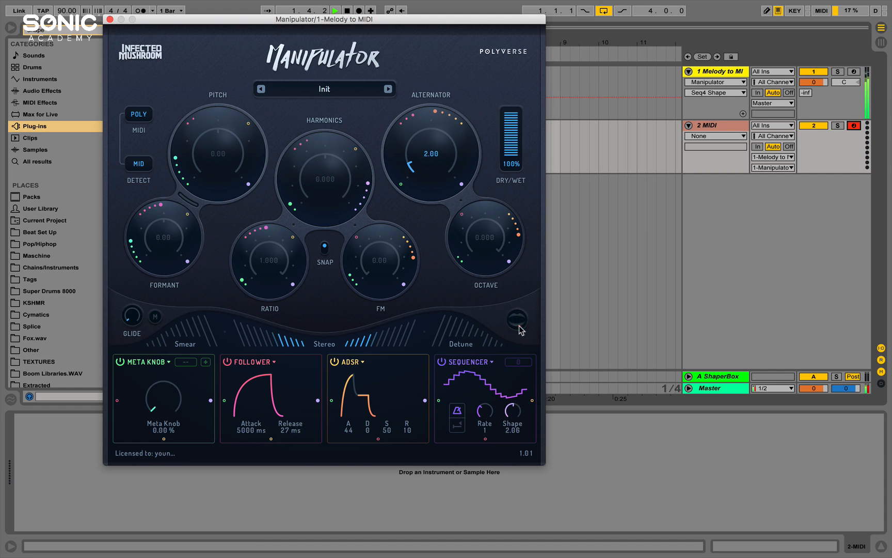
pyautogui.doubleClick(513, 411)
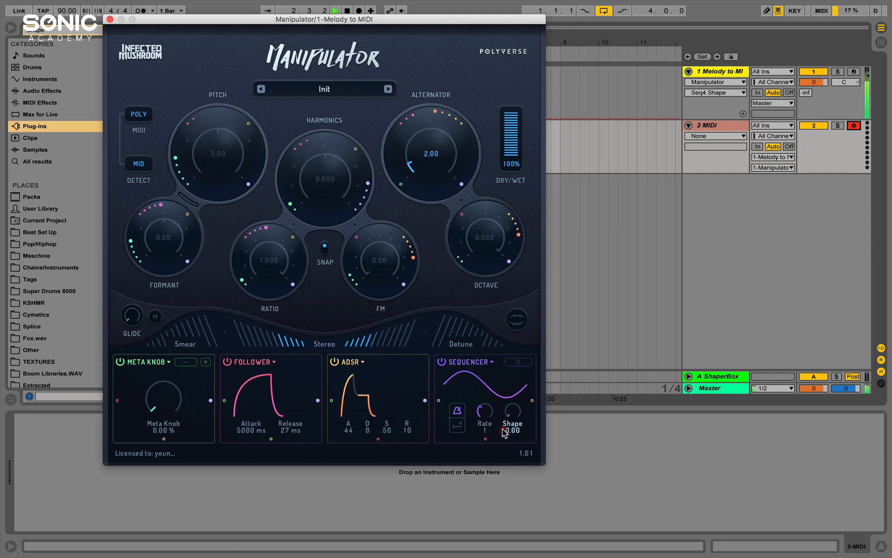
# - Reshape the Sequencer curve with a low, flat first half and two peaks after it, and set its Rate to 1/2
pyautogui.moveTo(469, 383)
pyautogui.mouseDown()
pyautogui.moveTo(504, 377)
pyautogui.moveTo(474, 452)
pyautogui.moveTo(461, 410)
pyautogui.mouseUp()
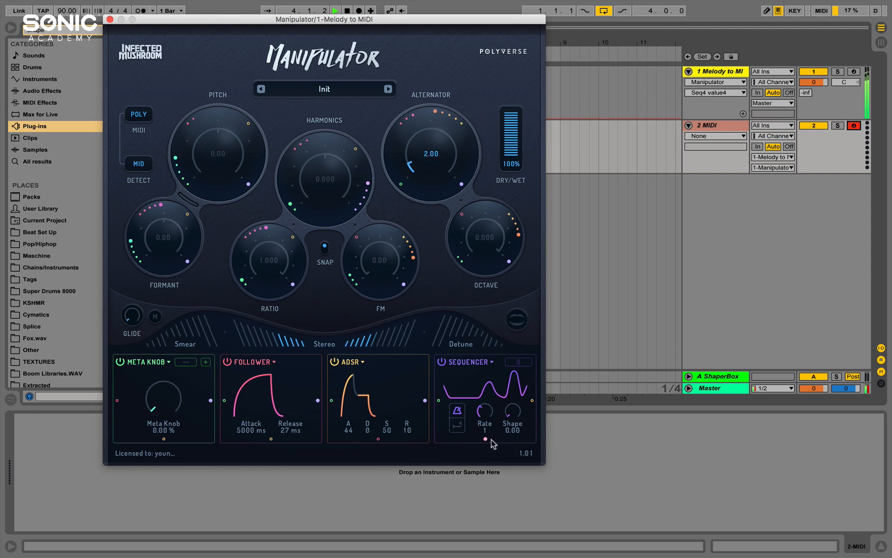
pyautogui.moveTo(488, 414); pyautogui.dragTo(488, 410)
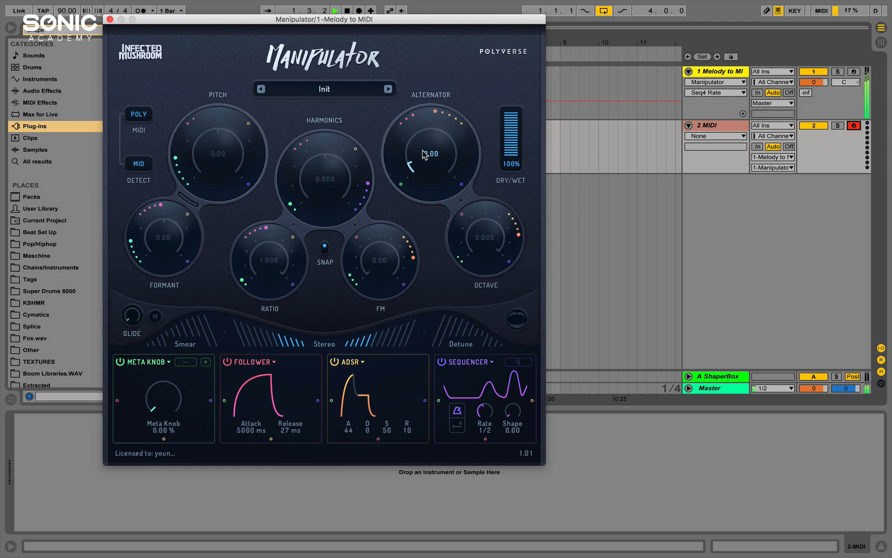
# - Set Alternator to 24, Octave to -8 and FM to 100, and raise the Smear amount
pyautogui.moveTo(424, 154); pyautogui.dragTo(514, 508)
pyautogui.moveTo(470, 243); pyautogui.dragTo(313, 471)
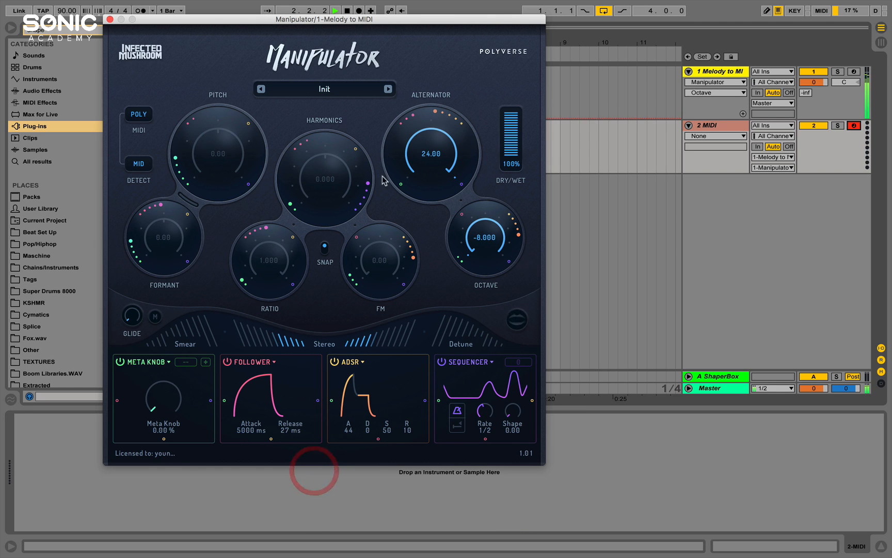
pyautogui.moveTo(372, 277); pyautogui.dragTo(360, 550)
pyautogui.click(189, 336)
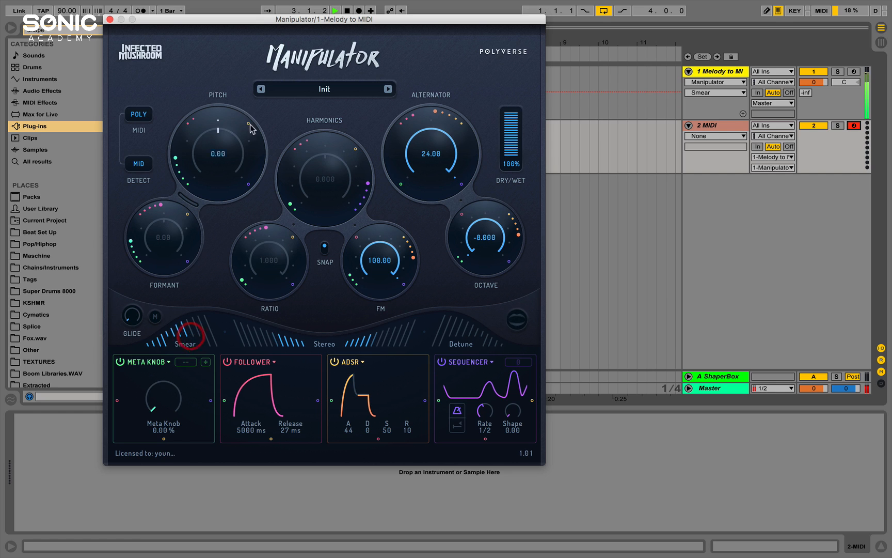
# - Set Pitch to 24, Formant to -24, Ratio to 0 and Harmonics to -4, and sweep FM to 0 and back to 100
pyautogui.moveTo(241, 137); pyautogui.dragTo(269, 361)
pyautogui.moveTo(152, 227); pyautogui.dragTo(112, 347)
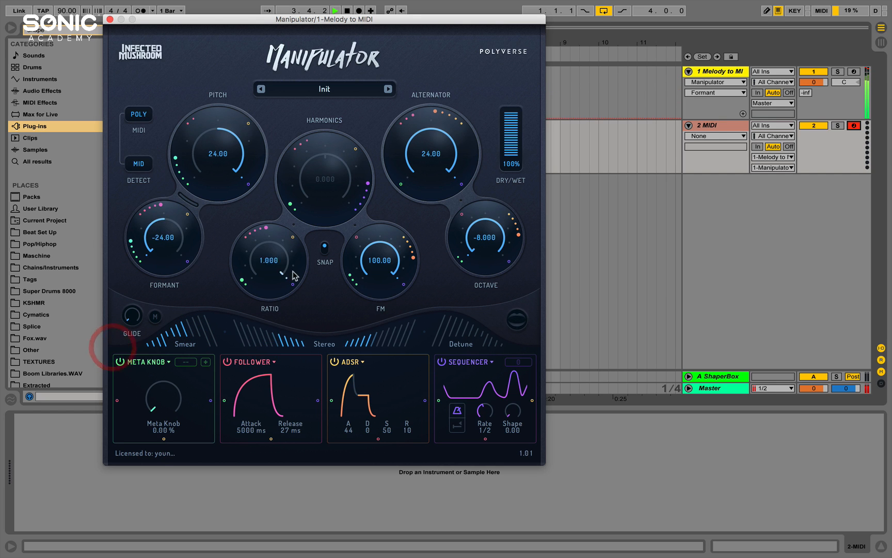
pyautogui.moveTo(295, 275); pyautogui.dragTo(200, 388)
pyautogui.moveTo(319, 199); pyautogui.dragTo(274, 260)
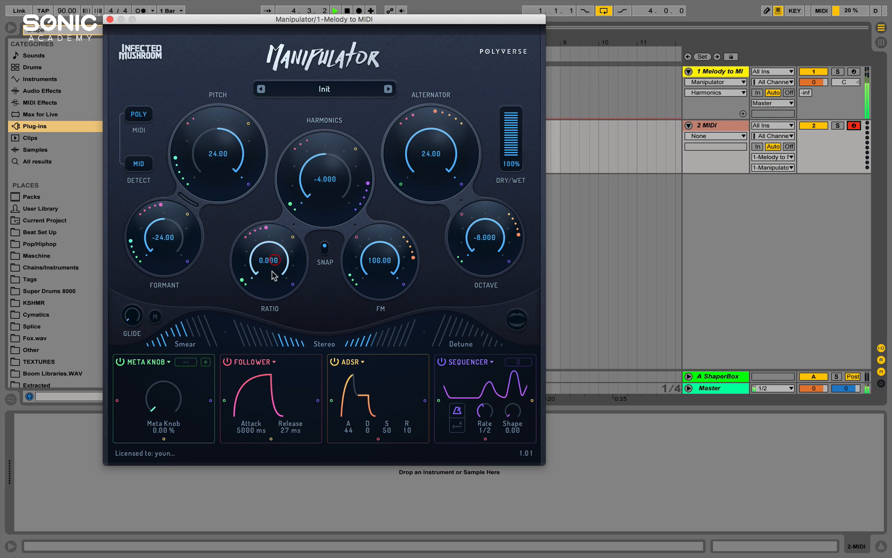
pyautogui.moveTo(376, 241); pyautogui.dragTo(319, 347)
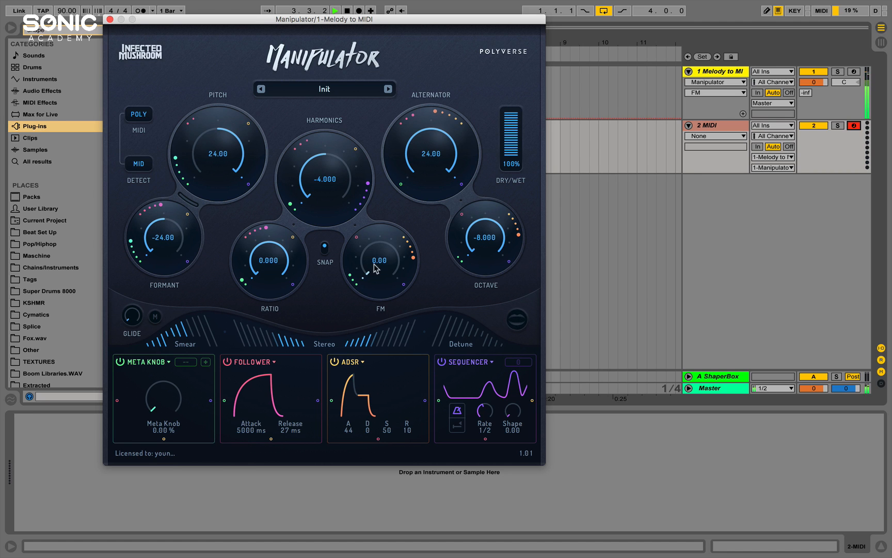
pyautogui.moveTo(374, 263); pyautogui.dragTo(448, 368)
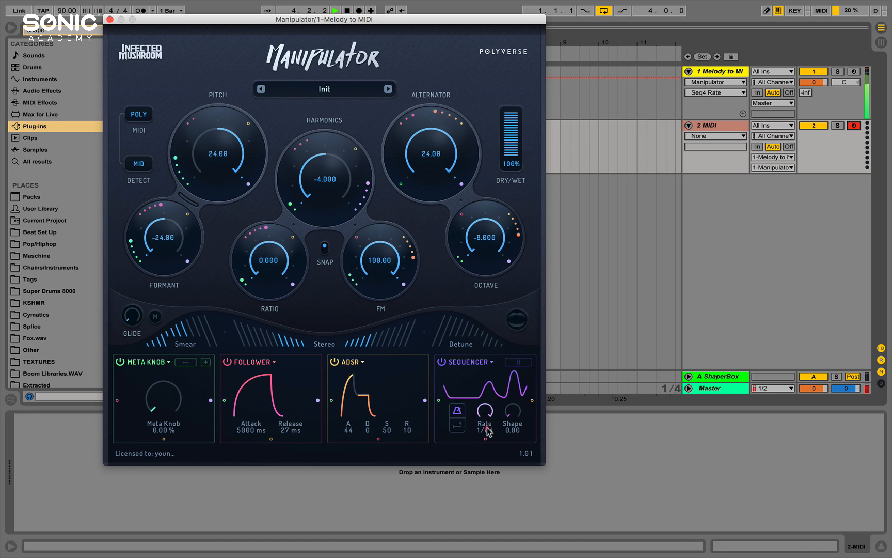
# - Set the Sequencer's Rate to 32 and the ADSR's sustain to 0 while the loop plays
pyautogui.moveTo(484, 416); pyautogui.dragTo(419, 500)
pyautogui.moveTo(366, 406); pyautogui.dragTo(413, 461)
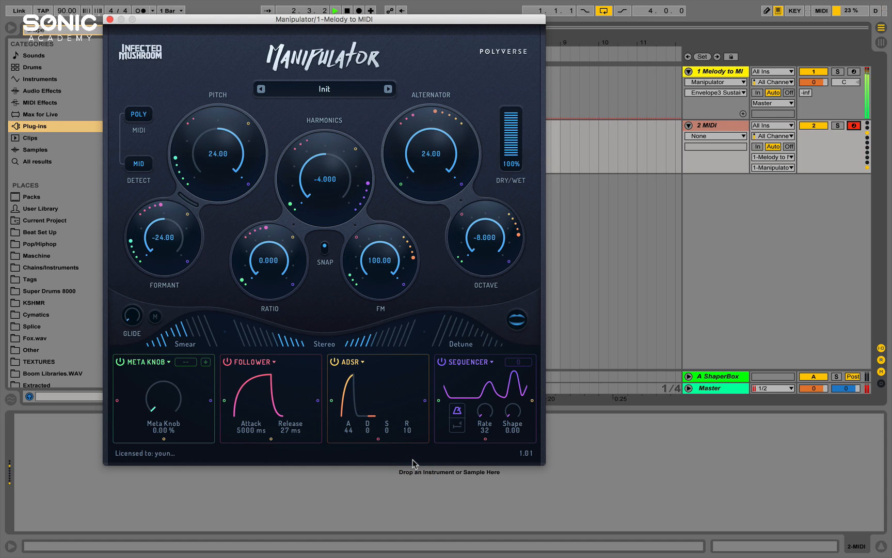
pyautogui.press('x')
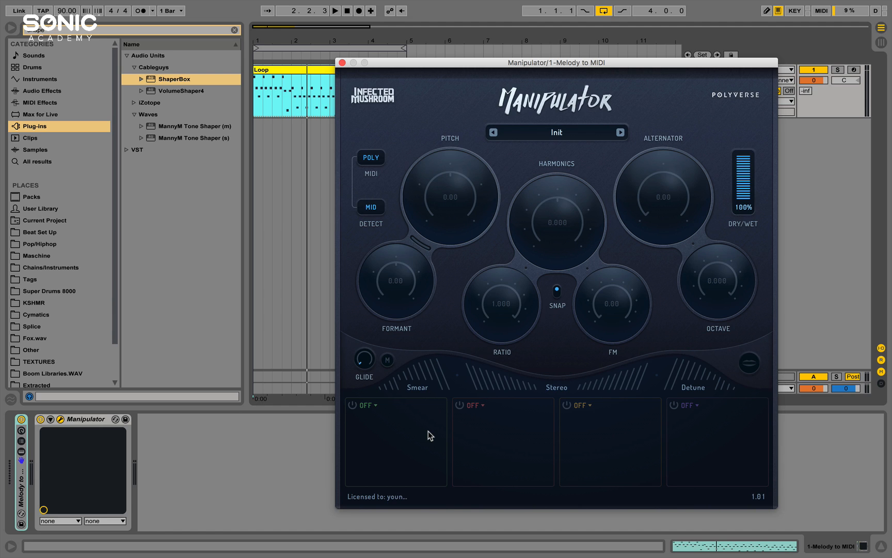
pyautogui.click(371, 158)
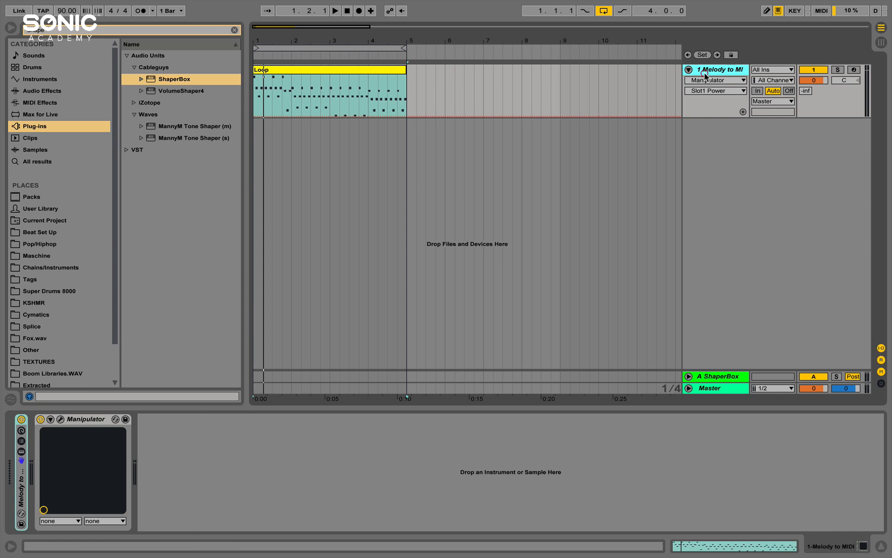
# - Insert a second MIDI track and route its output to 1-Melody to MIDI, with 1-Manipulator as the destination
pyautogui.hotkey('ctrl', 'shift', 't')
pyautogui.click(715, 137)
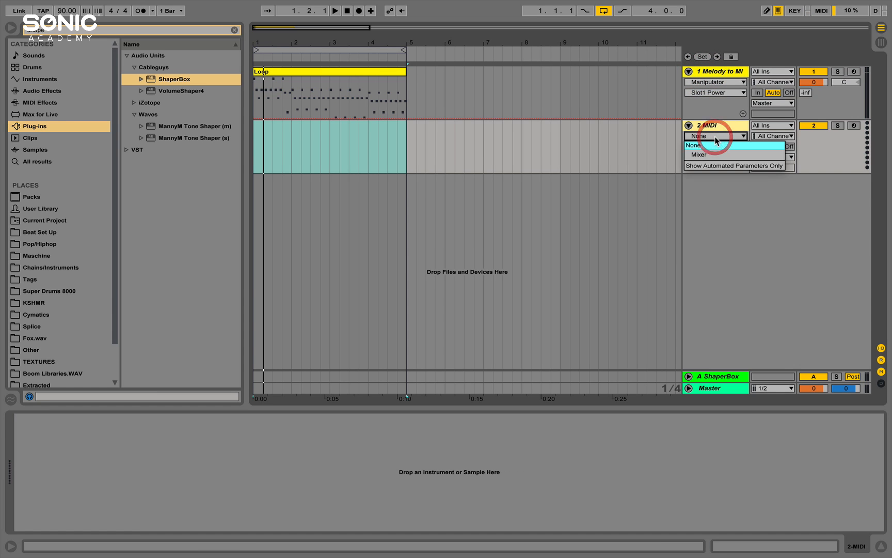
pyautogui.click(715, 145)
pyautogui.click(772, 157)
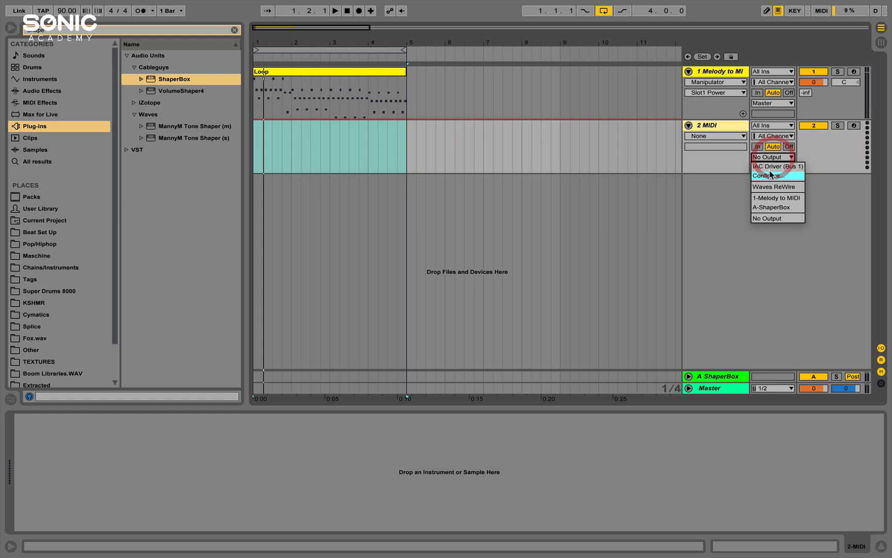
pyautogui.click(767, 197)
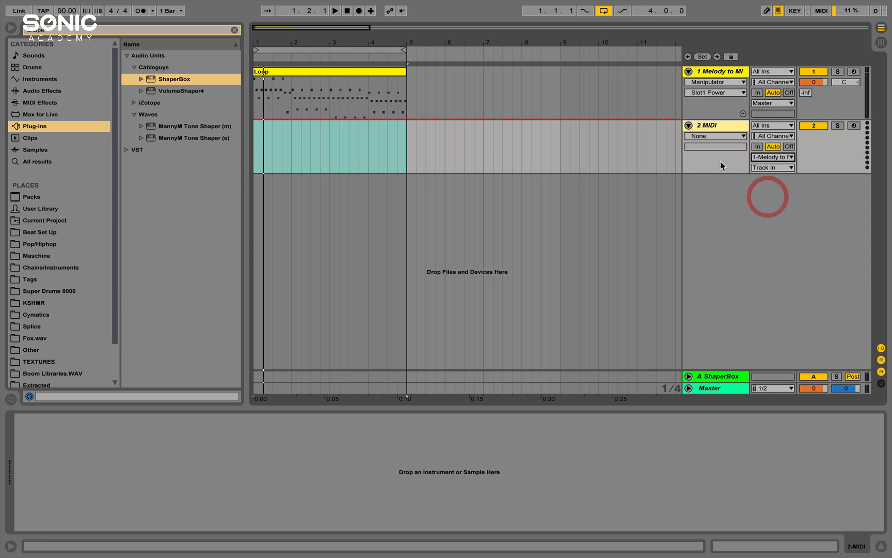
pyautogui.click(760, 169)
pyautogui.click(727, 225)
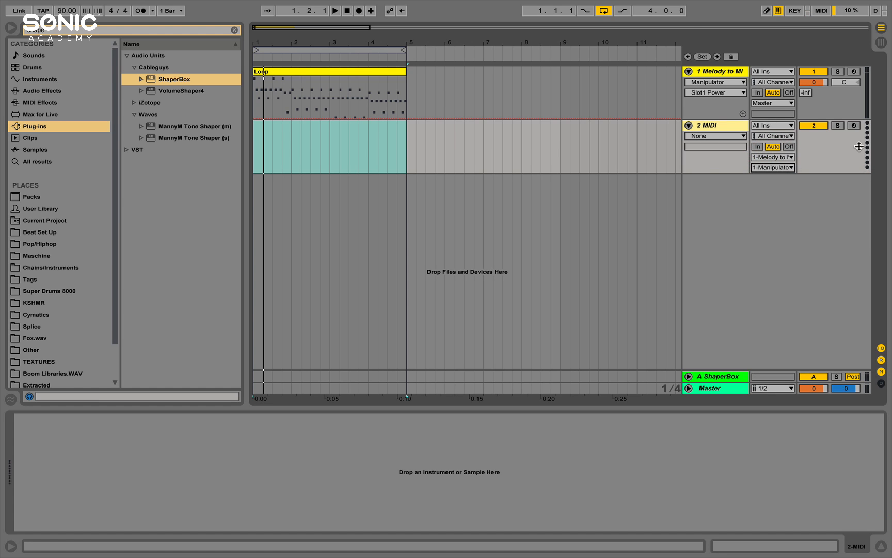
# - Select the 1-Melody to MIDI track, open its Manipulator window and start playback of the loop
pyautogui.click(367, 65)
pyautogui.click(716, 71)
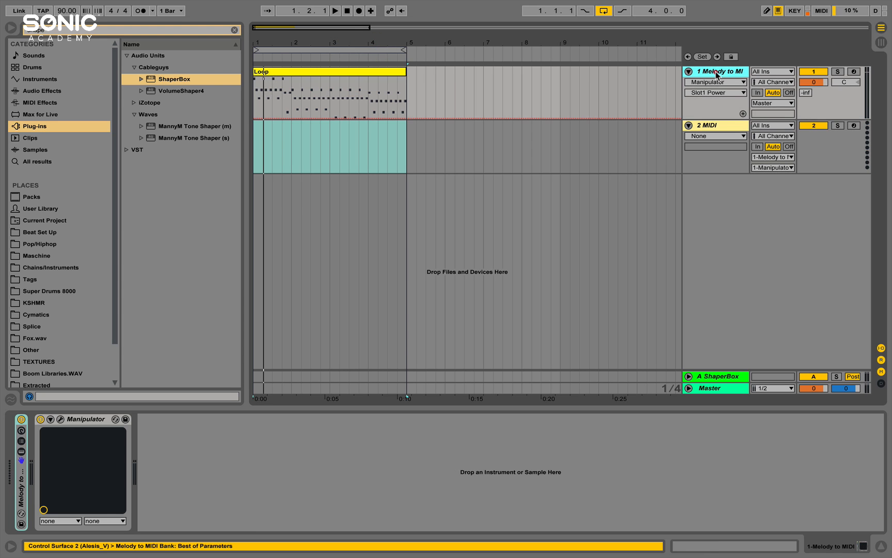
pyautogui.click(288, 75)
pyautogui.click(714, 125)
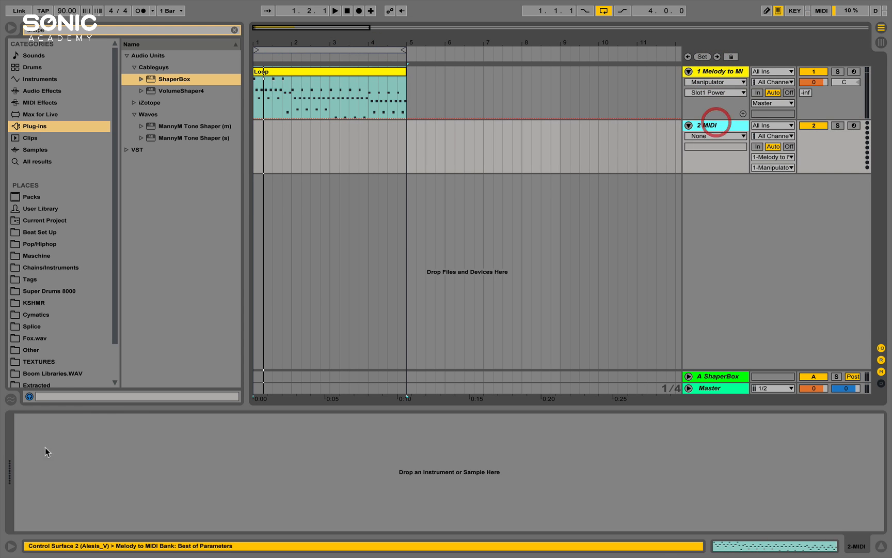
pyautogui.click(718, 70)
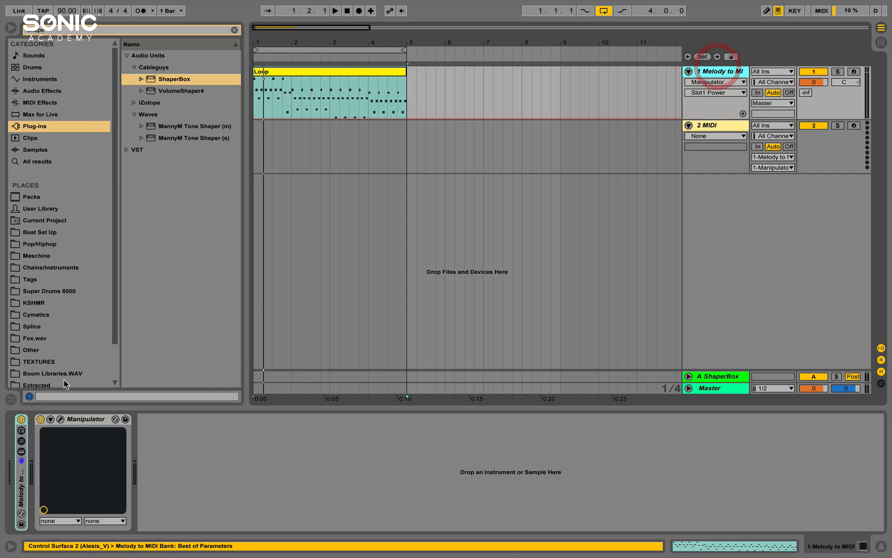
pyautogui.click(60, 419)
pyautogui.press('space')
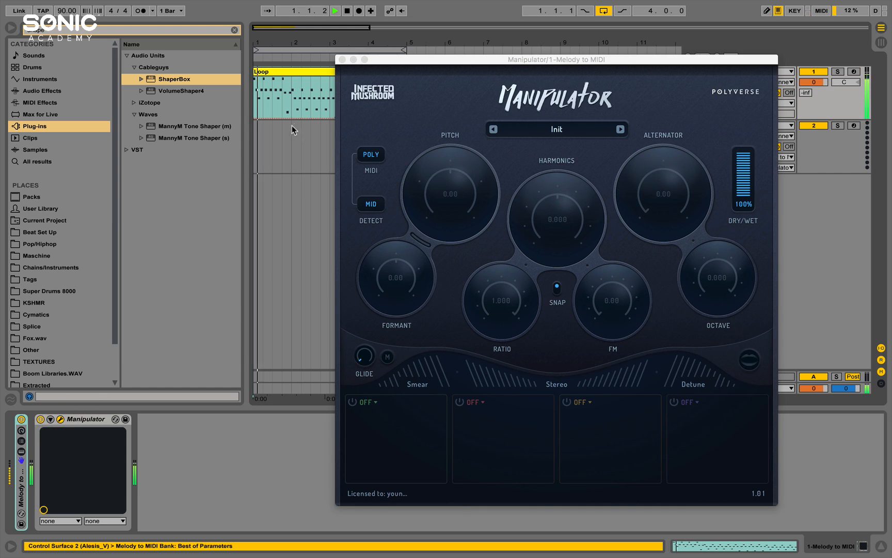
# - Arm the second MIDI track, lower the computer keyboard octave to C3 to D4, and play notes into Manipulator
pyautogui.click(854, 125)
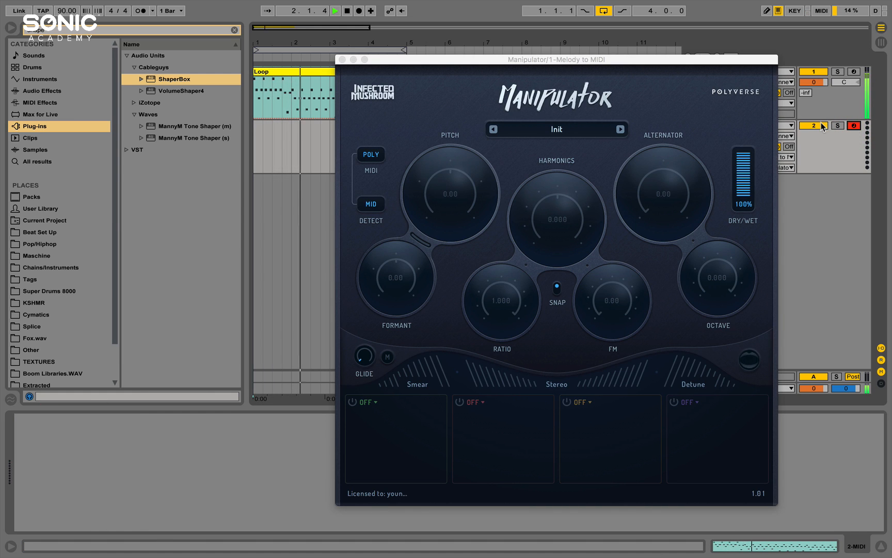
pyautogui.press('z')
pyautogui.press('a')
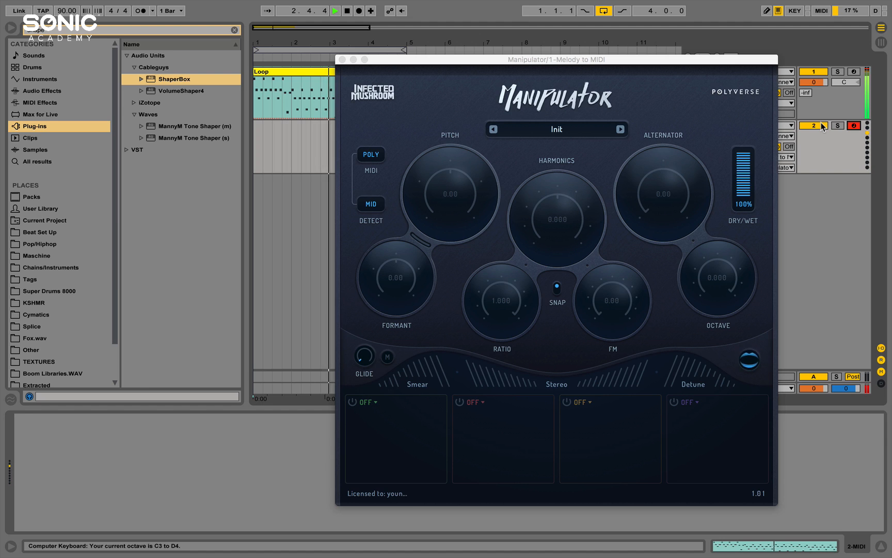
pyautogui.press('s')
pyautogui.press('a')
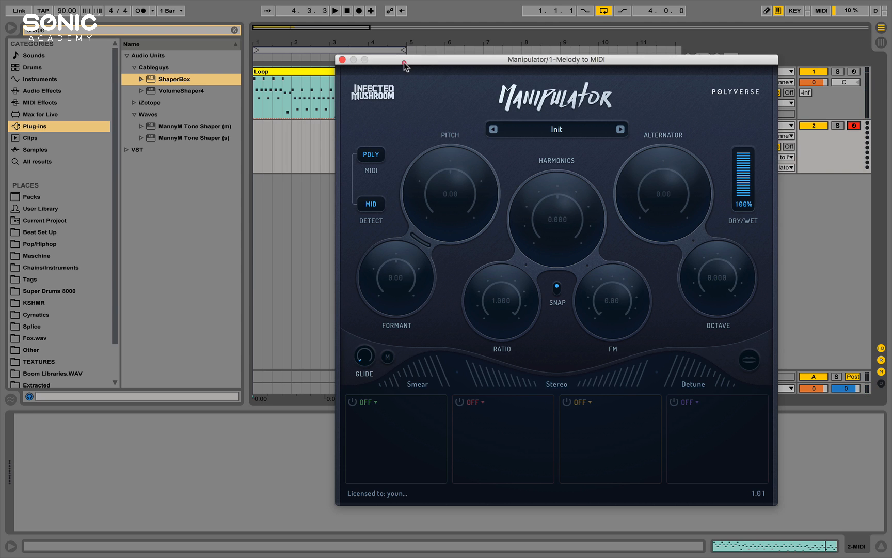
# - Move the Manipulator window clear of the track routing and briefly play the loop with the computer keyboard octave at C4 to D5
pyautogui.moveTo(406, 61); pyautogui.dragTo(375, 36)
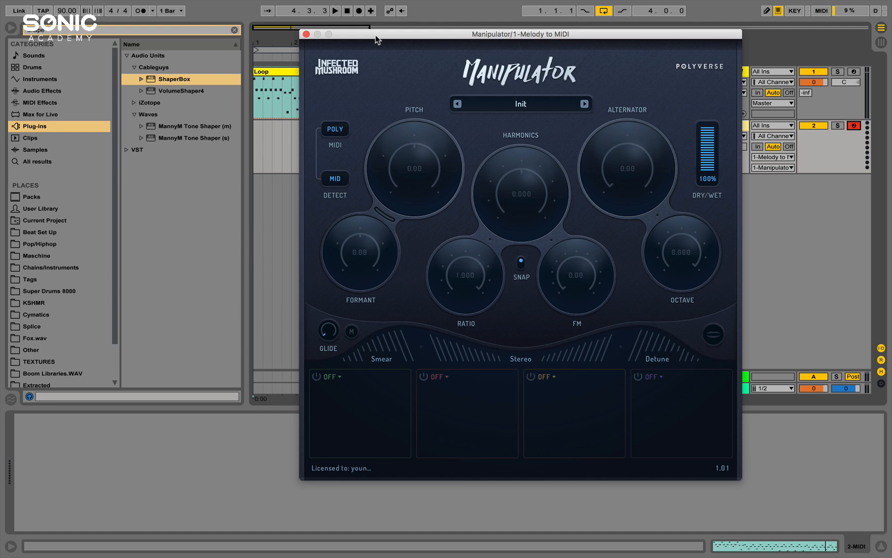
pyautogui.press('space')
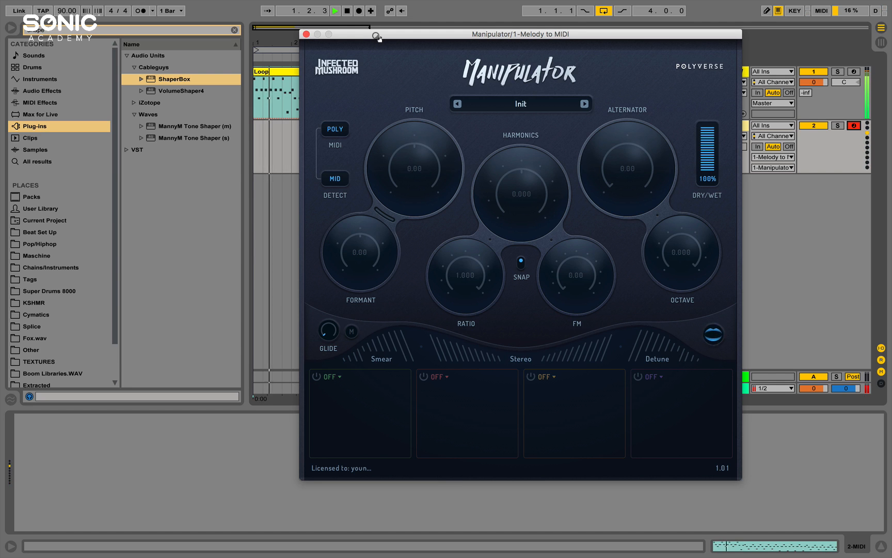
pyautogui.press('x')
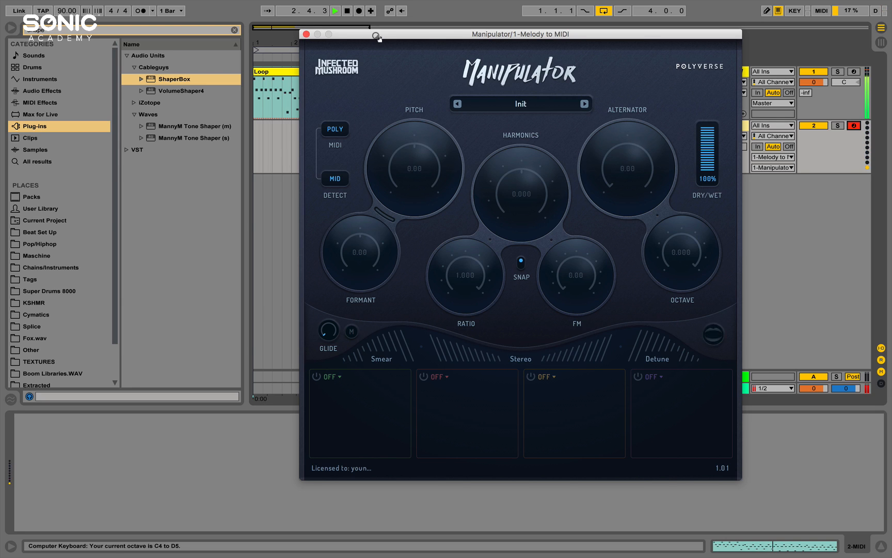
pyautogui.press('space')
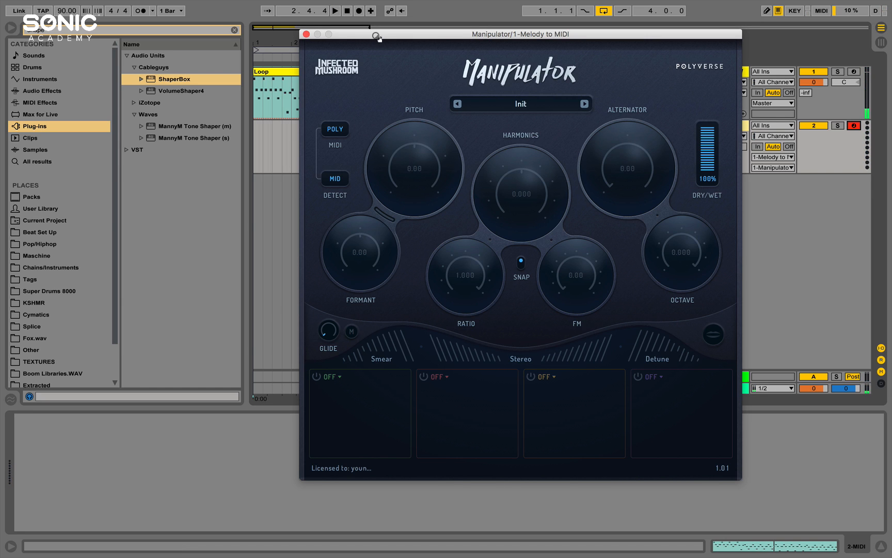